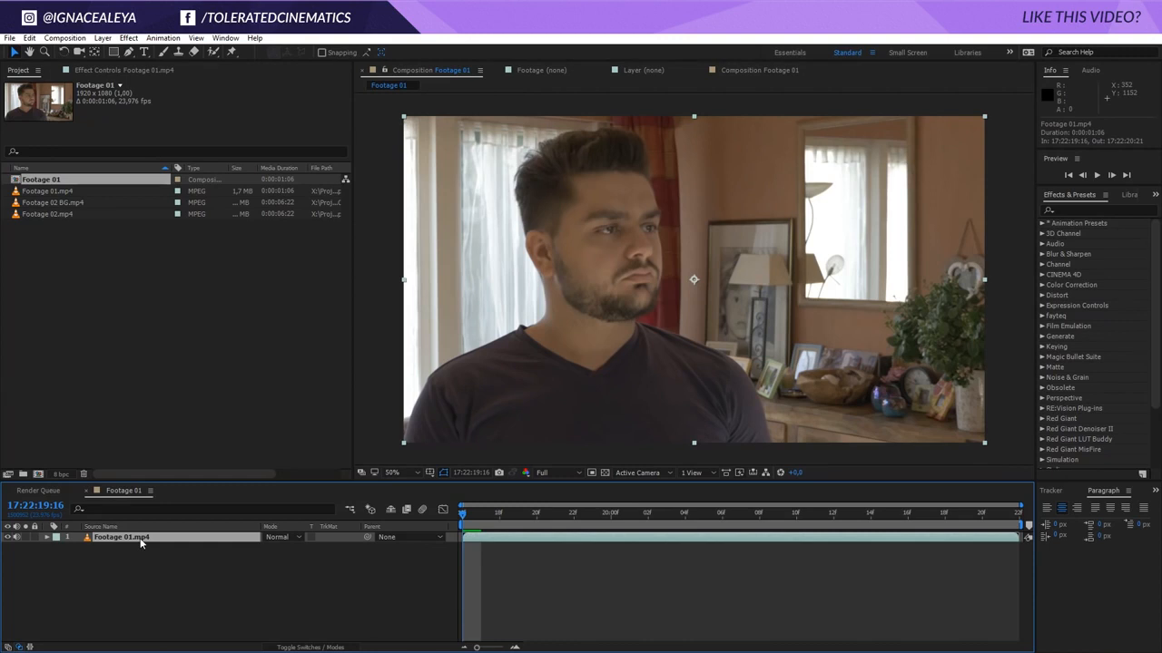
Step: Duplicate the Footage 01.mp4 layer and roughly select the man on the top copy with a Roto Brush foreground stroke
click(29, 38)
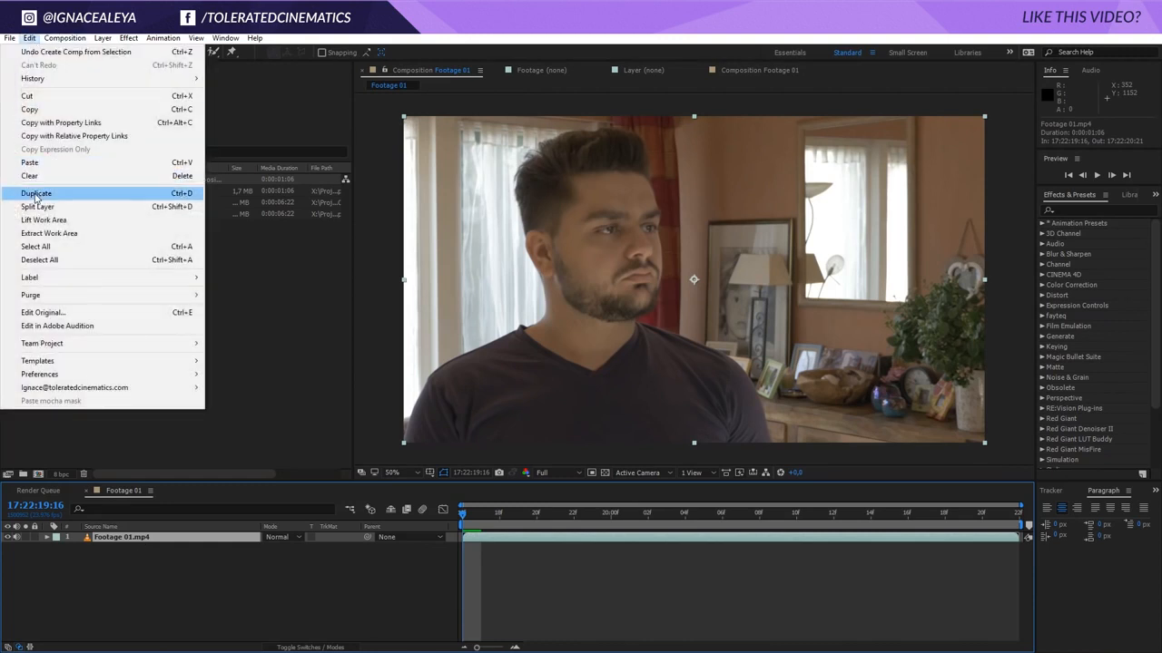
click(36, 193)
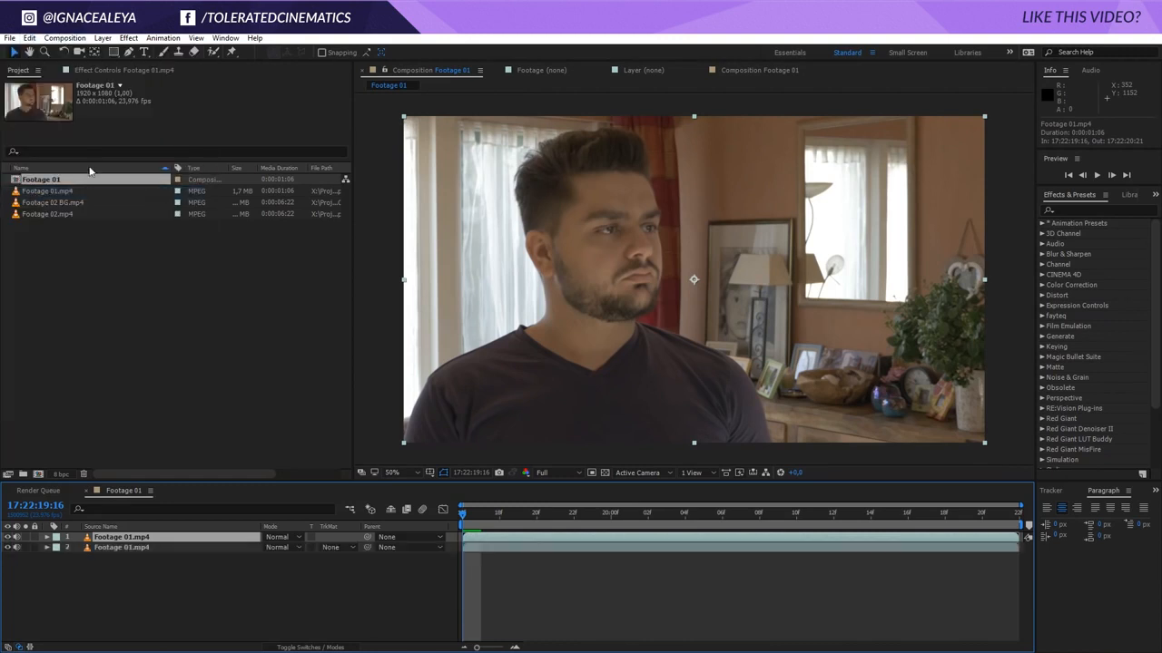
click(213, 52)
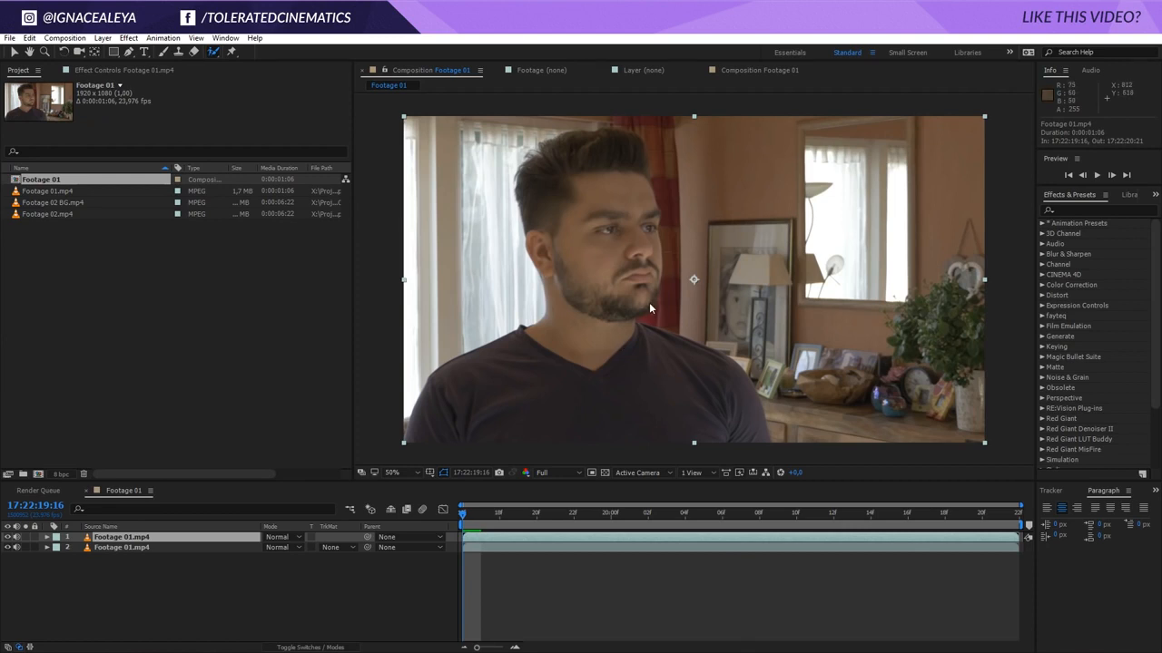
double_click(549, 541)
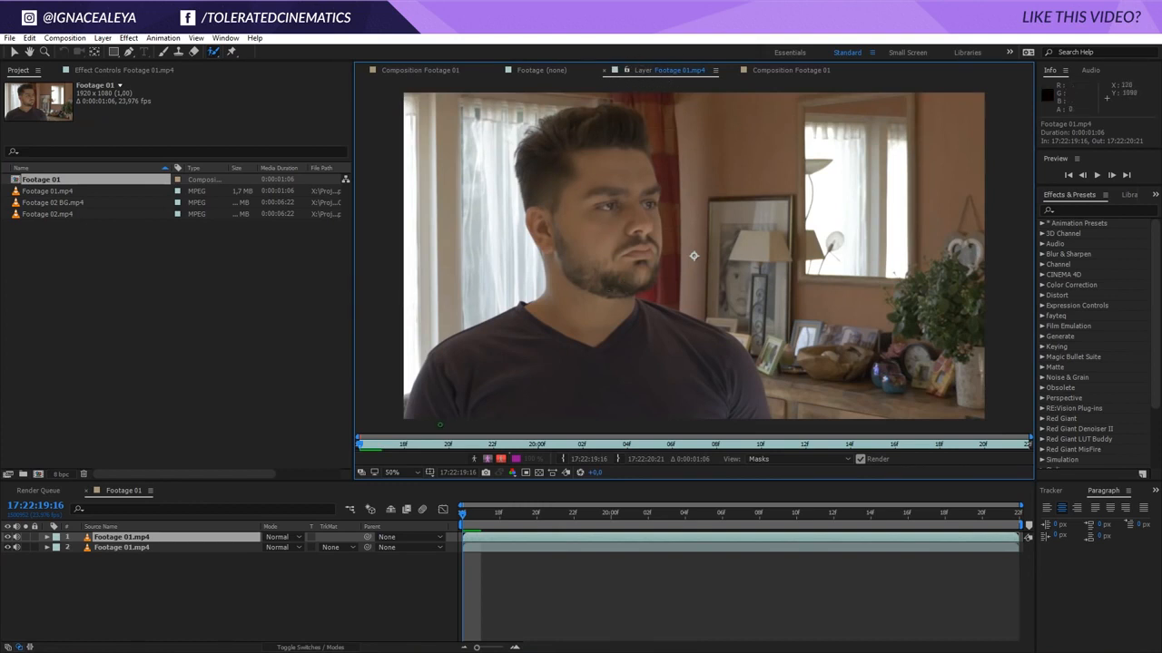
mouse_move(432, 423)
mouse_down()
mouse_move(436, 394)
mouse_move(470, 359)
mouse_move(574, 284)
mouse_move(553, 209)
mouse_move(555, 146)
mouse_move(606, 121)
mouse_move(621, 310)
mouse_move(688, 330)
mouse_move(739, 368)
mouse_move(763, 414)
mouse_up()
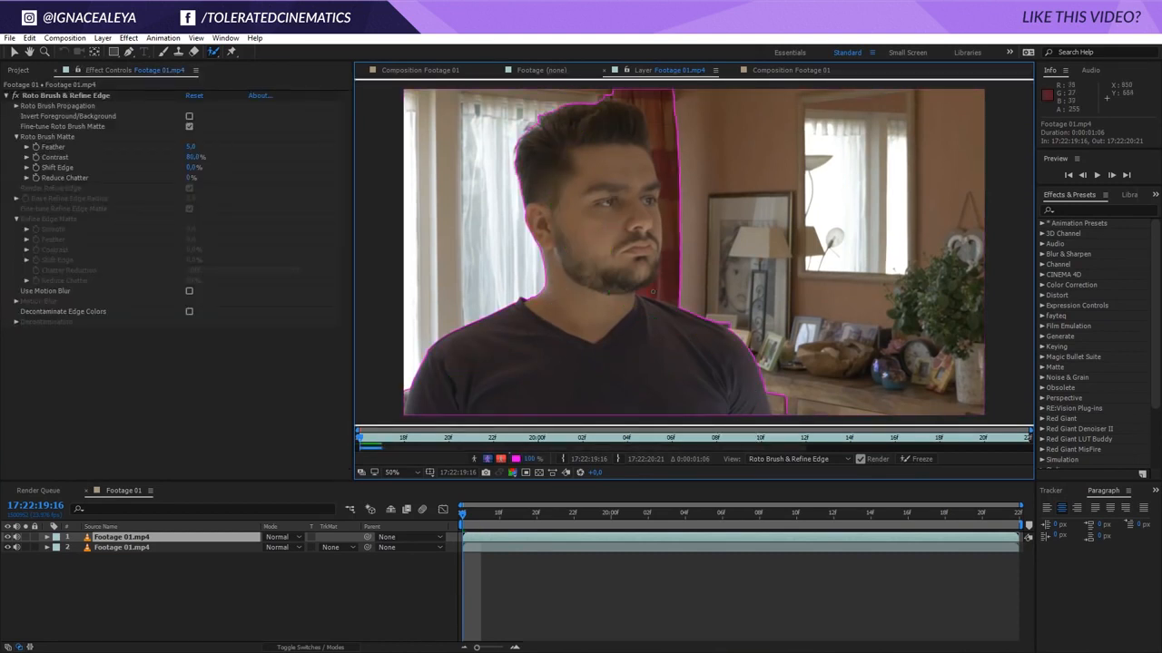
Step: Refine the Roto Brush outline around the man's head by subtracting the red curtain and adding back his jaw and beard
key(period)
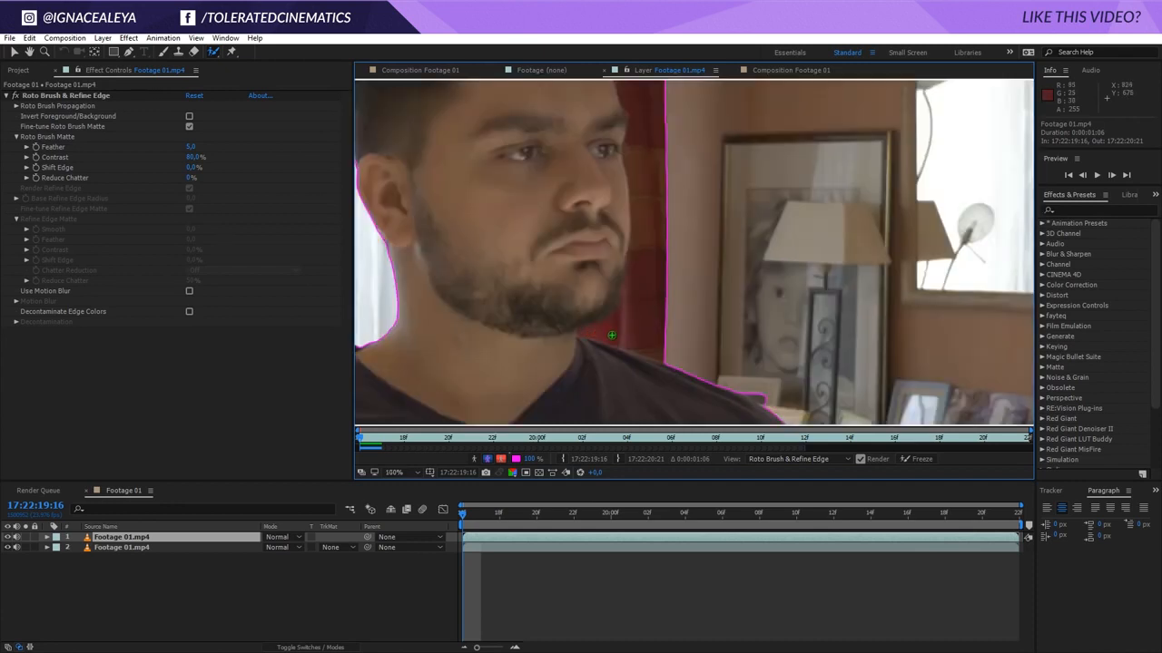
mouse_move(594, 332)
mouse_down()
mouse_move(666, 339)
mouse_move(658, 164)
mouse_up()
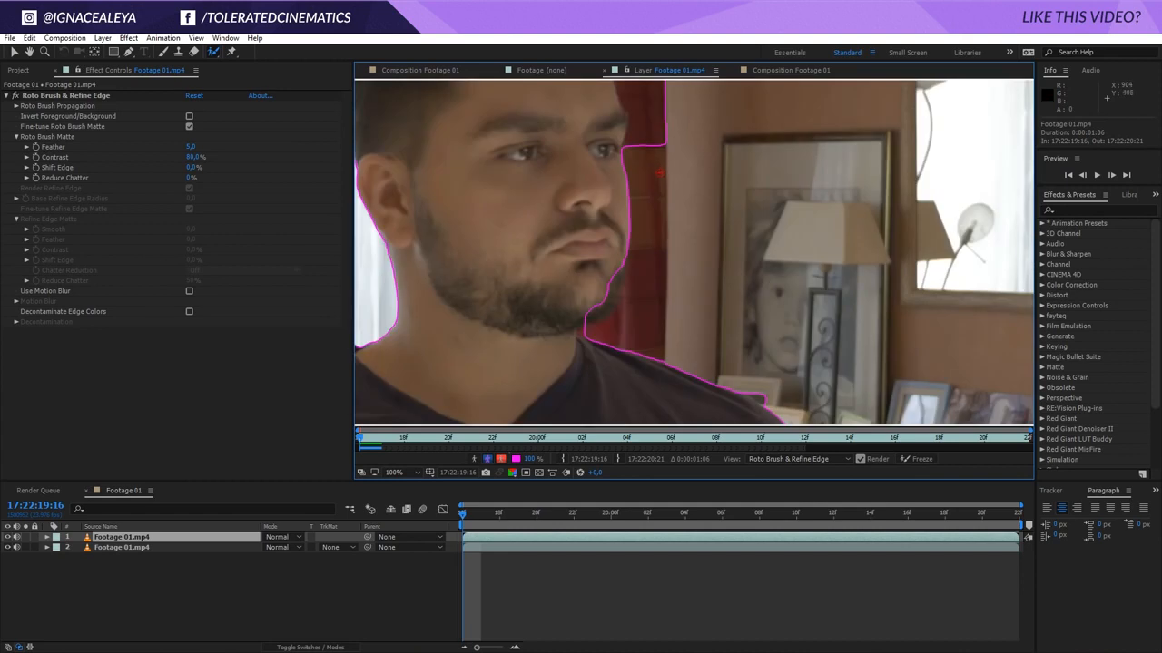
mouse_move(617, 274)
mouse_down()
mouse_move(605, 307)
mouse_move(572, 329)
mouse_up()
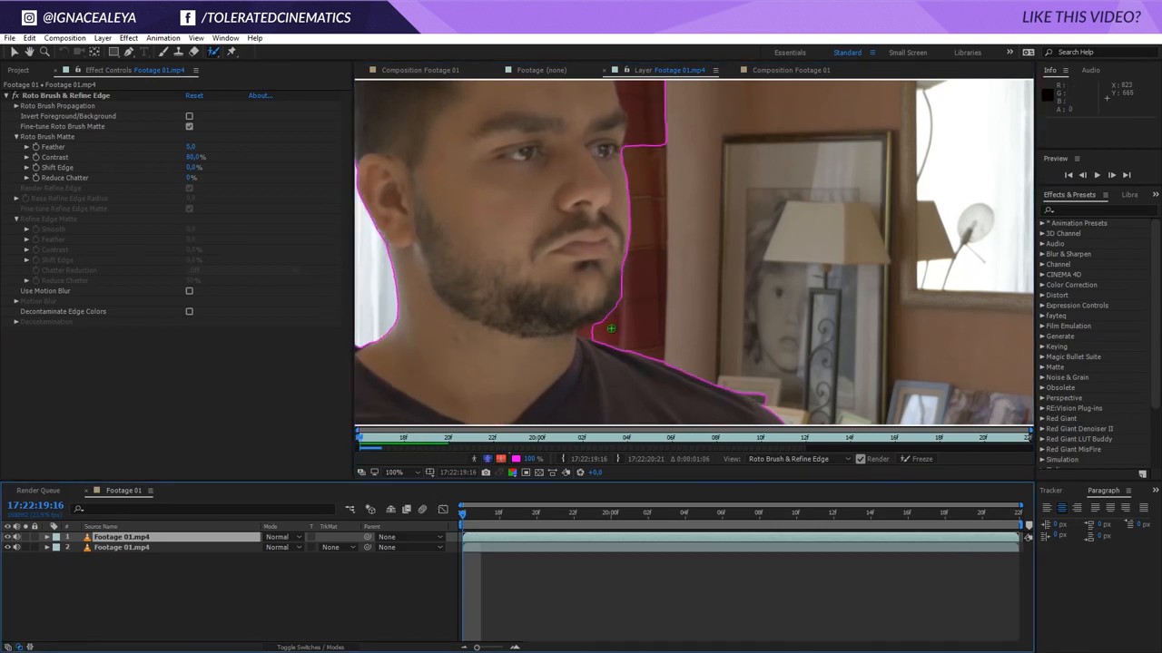
mouse_move(647, 332)
mouse_down()
mouse_move(636, 214)
mouse_move(555, 92)
mouse_up()
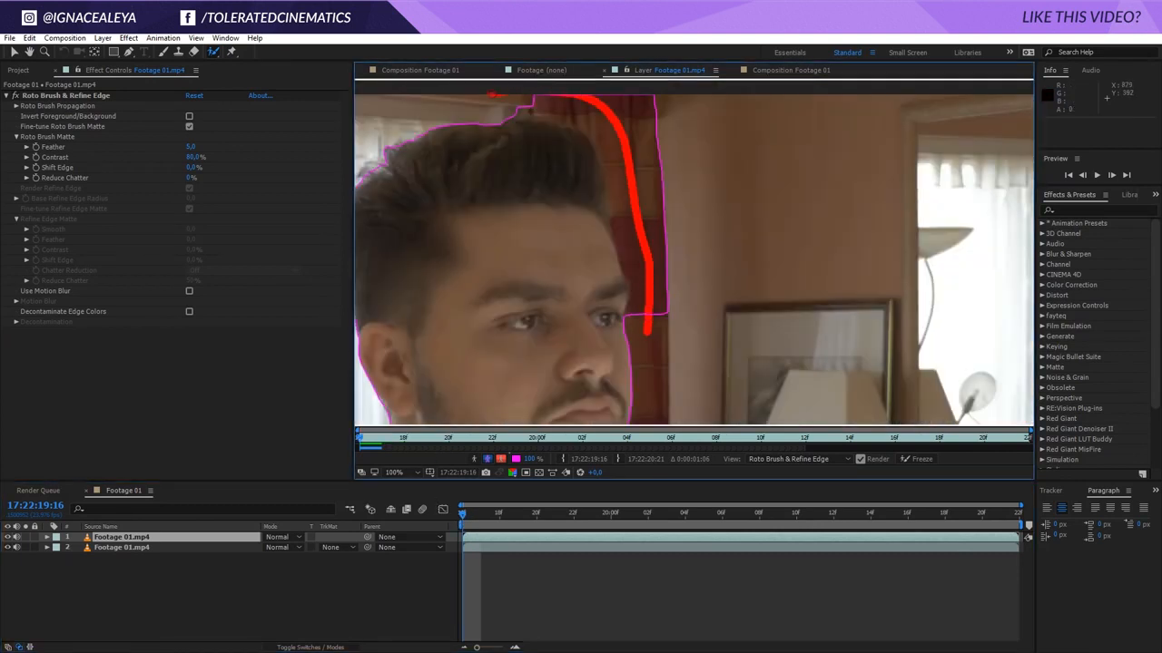
mouse_move(521, 209)
mouse_down()
mouse_move(645, 197)
mouse_move(680, 168)
mouse_up()
drag(544, 418, 675, 170)
drag(571, 278, 584, 265)
Step: Clean up the Roto Brush outline along both shoulders and sleeves, subtracting the leftover background near the lower edge of the frame
drag(520, 227, 470, 259)
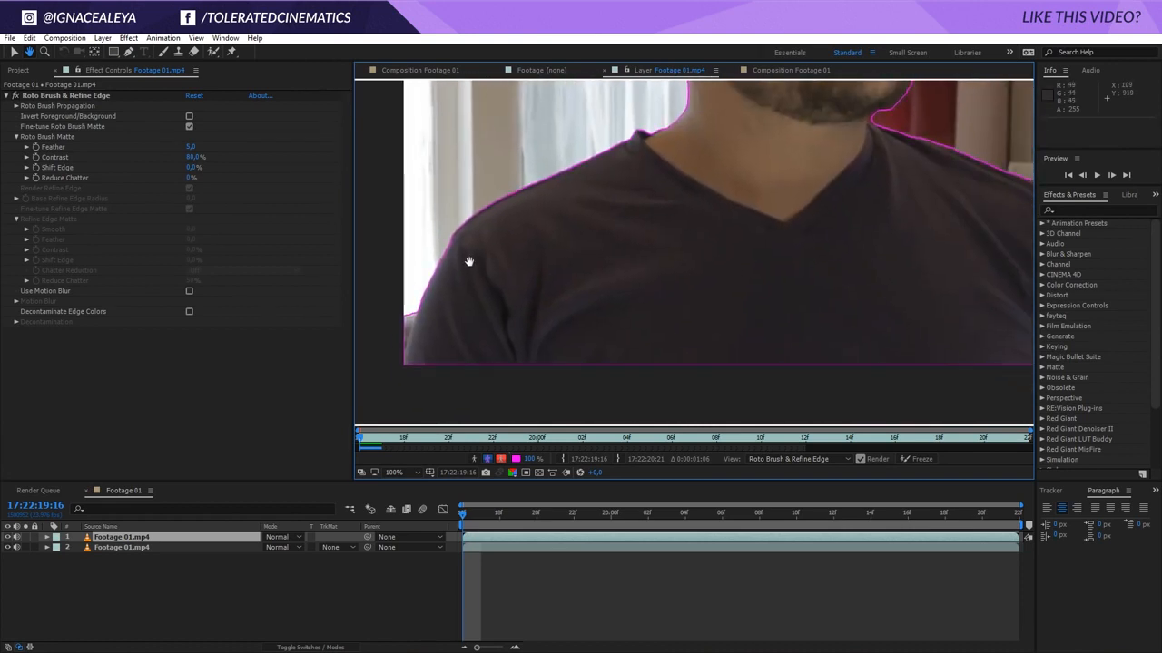
drag(727, 221, 802, 303)
mouse_move(543, 364)
mouse_down()
mouse_move(576, 338)
mouse_move(591, 266)
mouse_up()
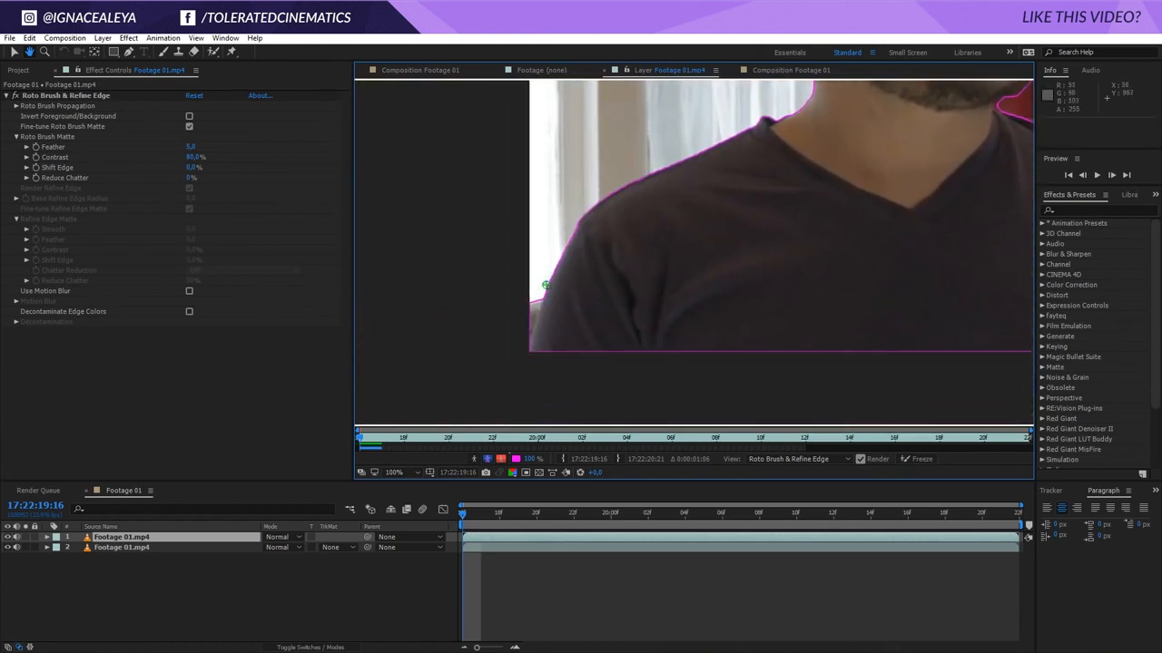
drag(533, 311, 498, 311)
drag(833, 237, 753, 236)
drag(932, 237, 465, 273)
drag(465, 100, 682, 409)
scroll(681, 335, down, 1)
drag(682, 335, 636, 299)
drag(402, 413, 401, 415)
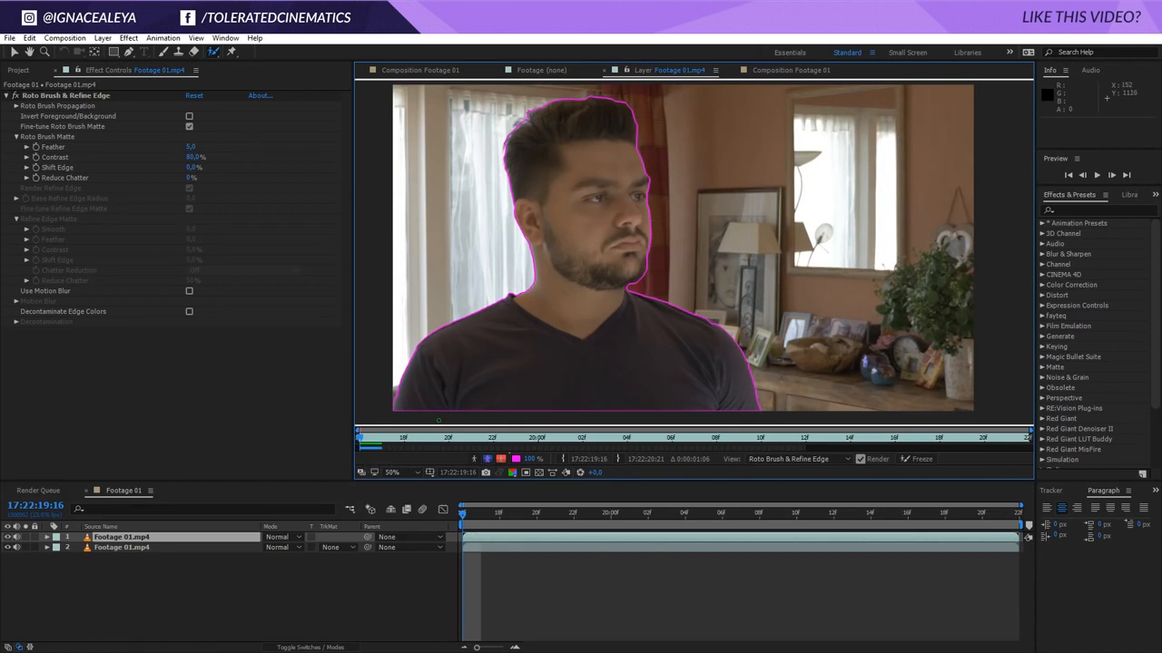
Step: Advance frame by frame to 17:22:19:19 and subtract the background picture frame beside the man's shoulder from the Roto Brush selection
click(1112, 175)
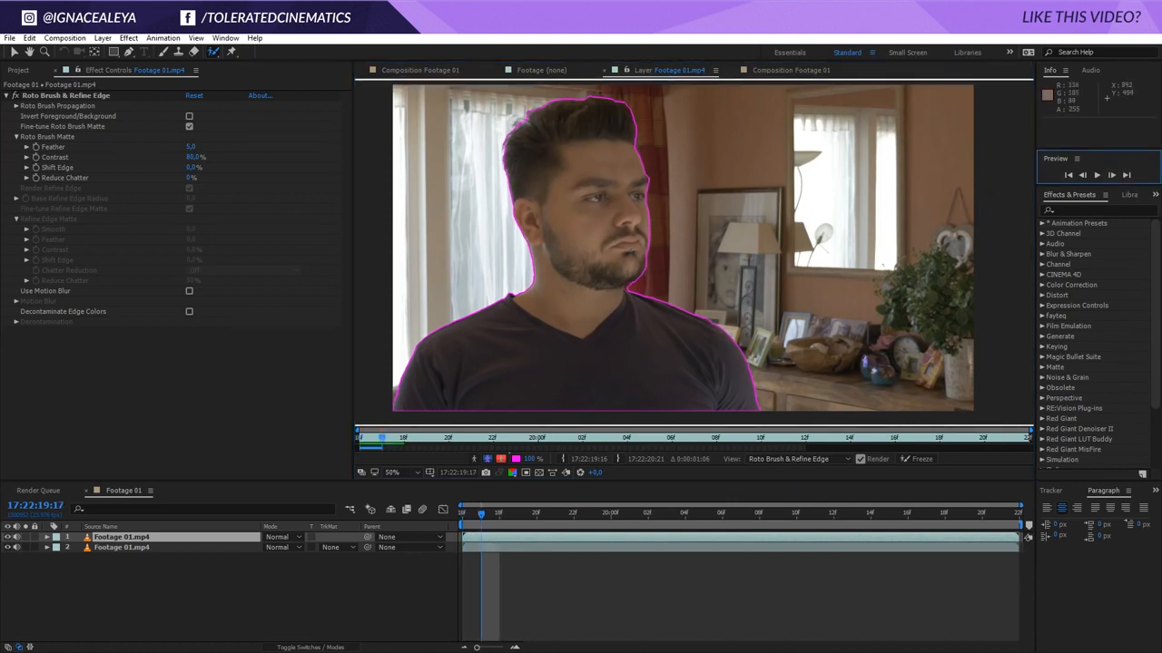
click(1111, 176)
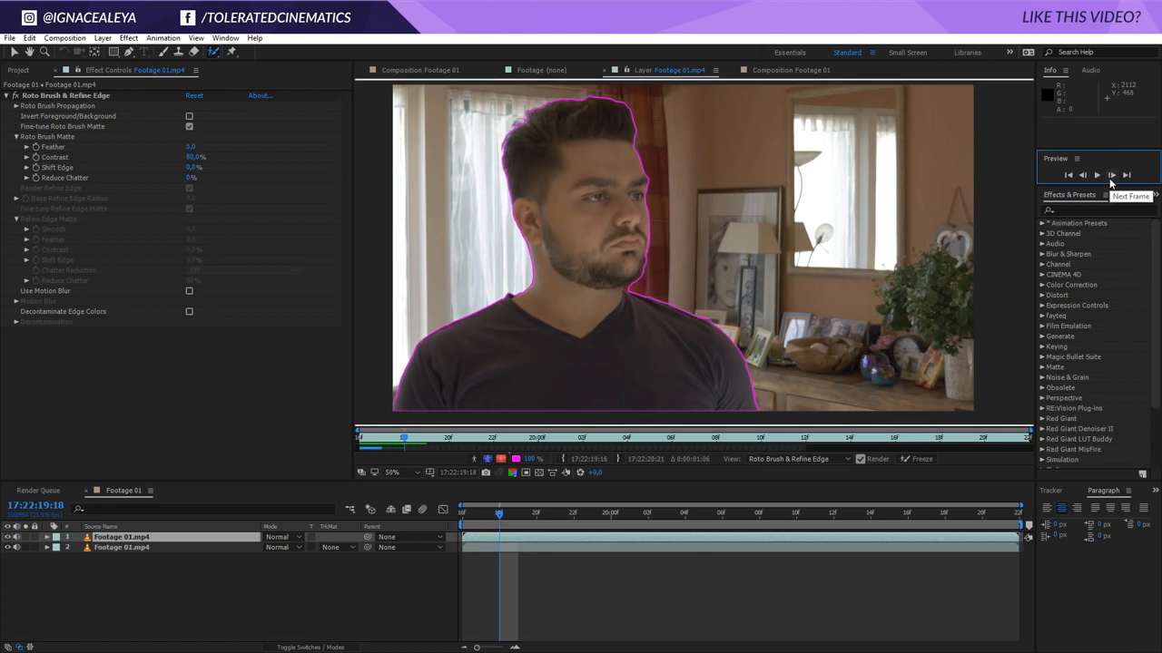
click(1111, 176)
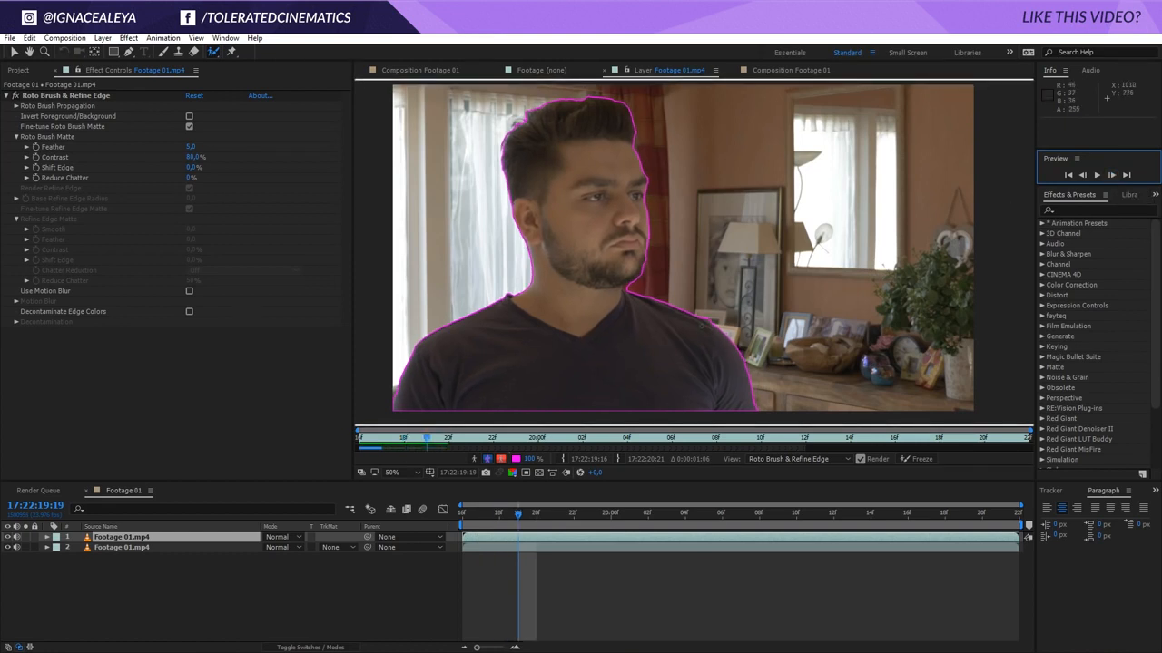
scroll(743, 325, up, 1)
scroll(708, 320, up, 1)
drag(683, 320, 719, 339)
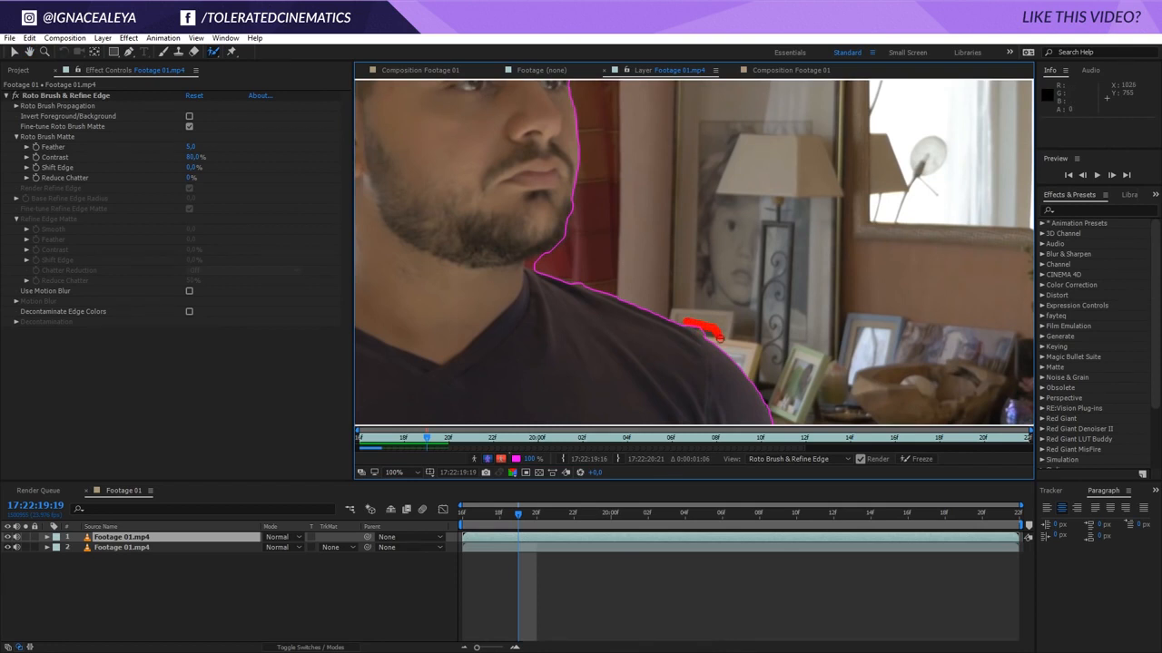
scroll(630, 328, down, 1)
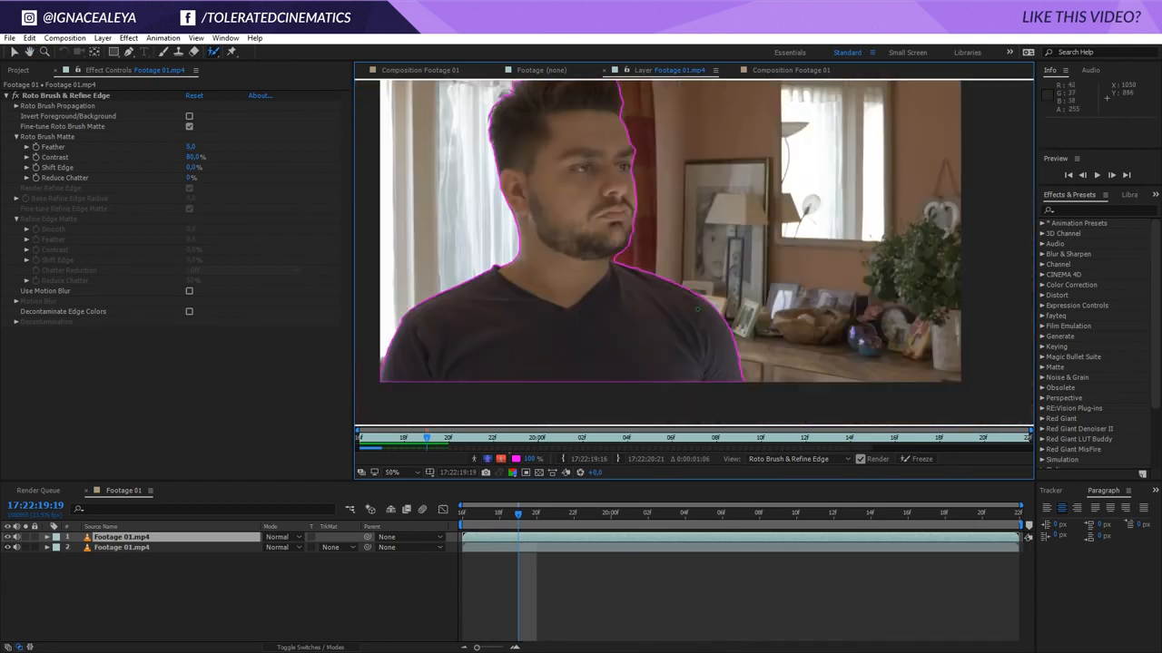
drag(679, 252, 728, 280)
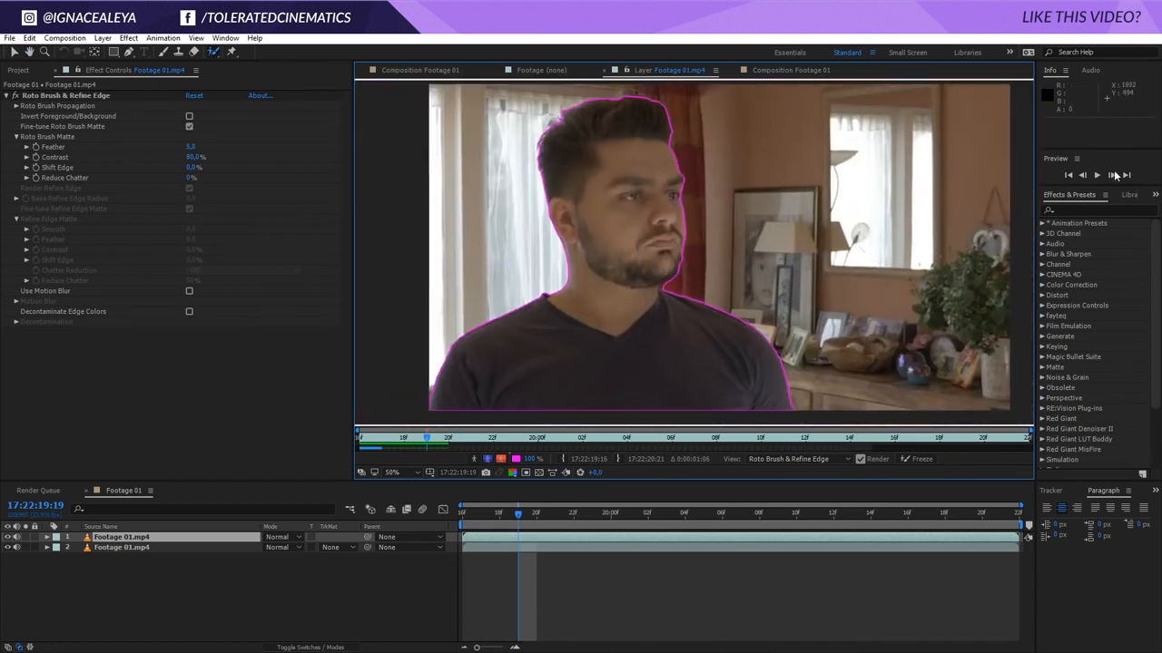
Step: Propagate the Roto Brush selection through the clip to frame 17:22:20:21 and freeze the result
click(1111, 175)
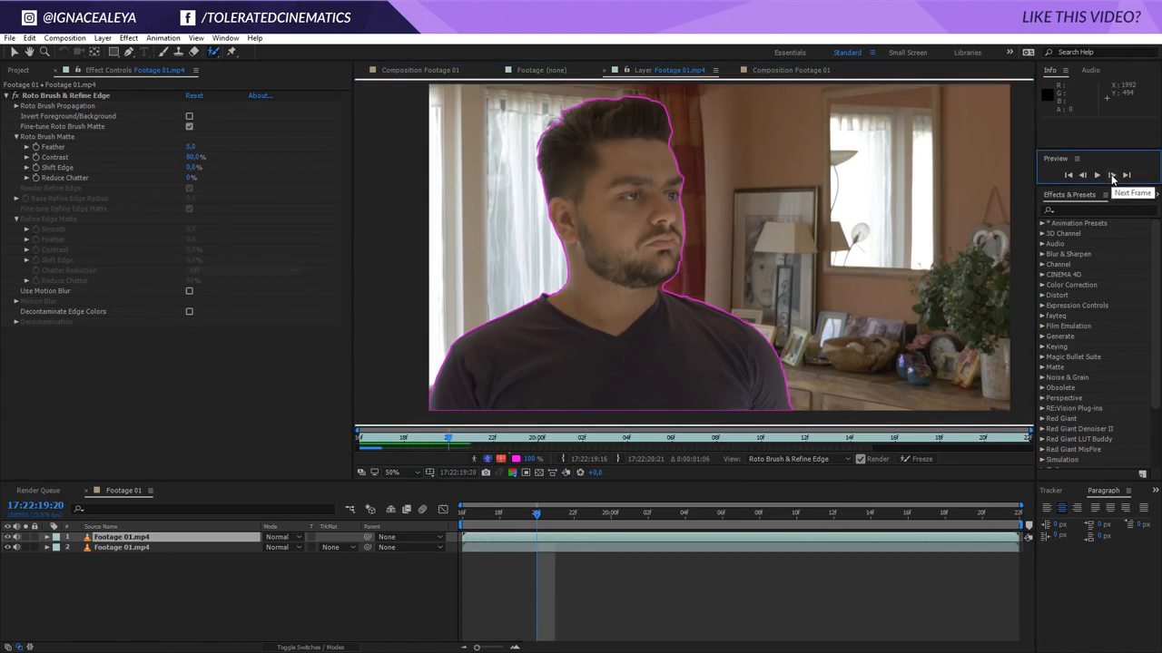
click(1111, 175)
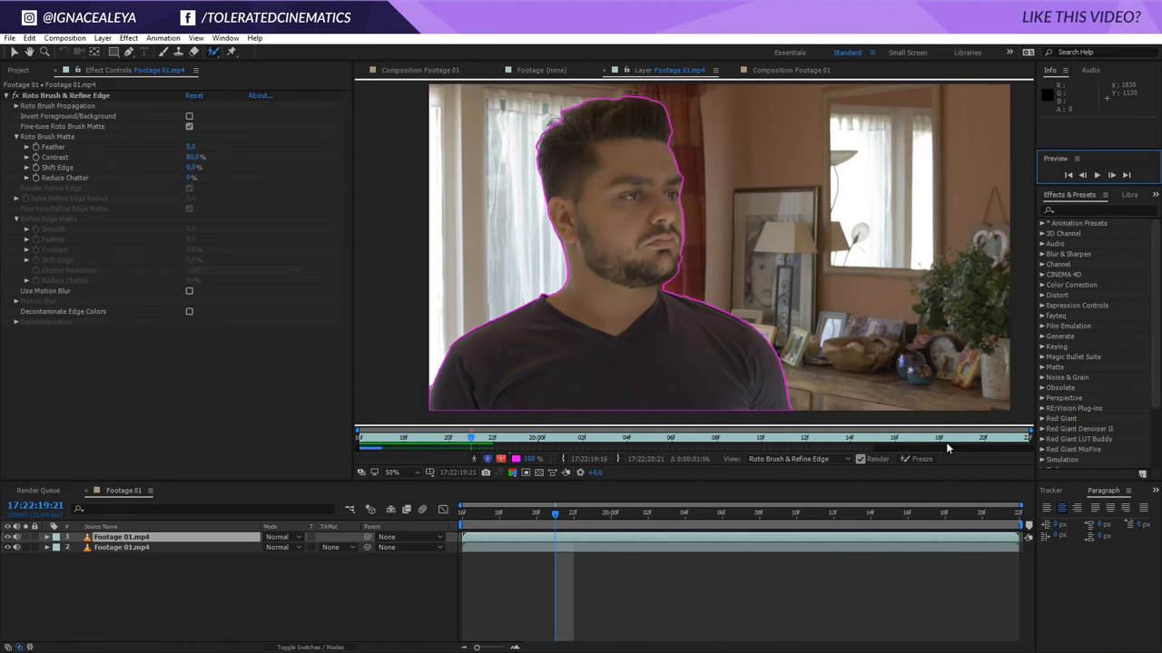
drag(982, 439, 695, 482)
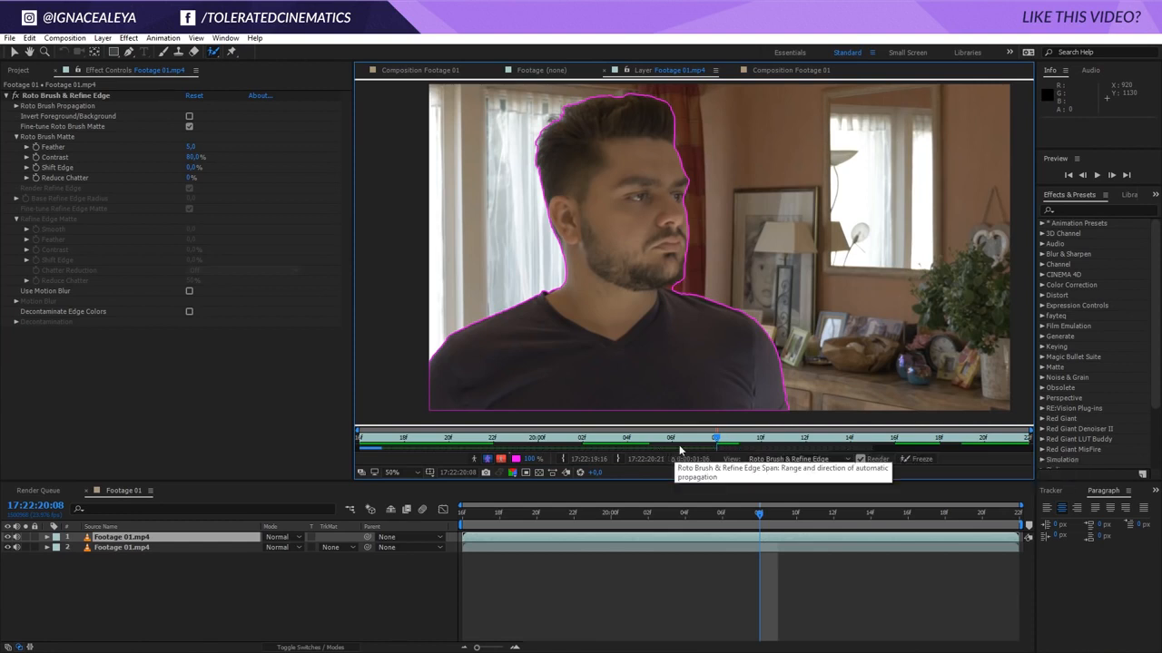
drag(862, 442, 910, 447)
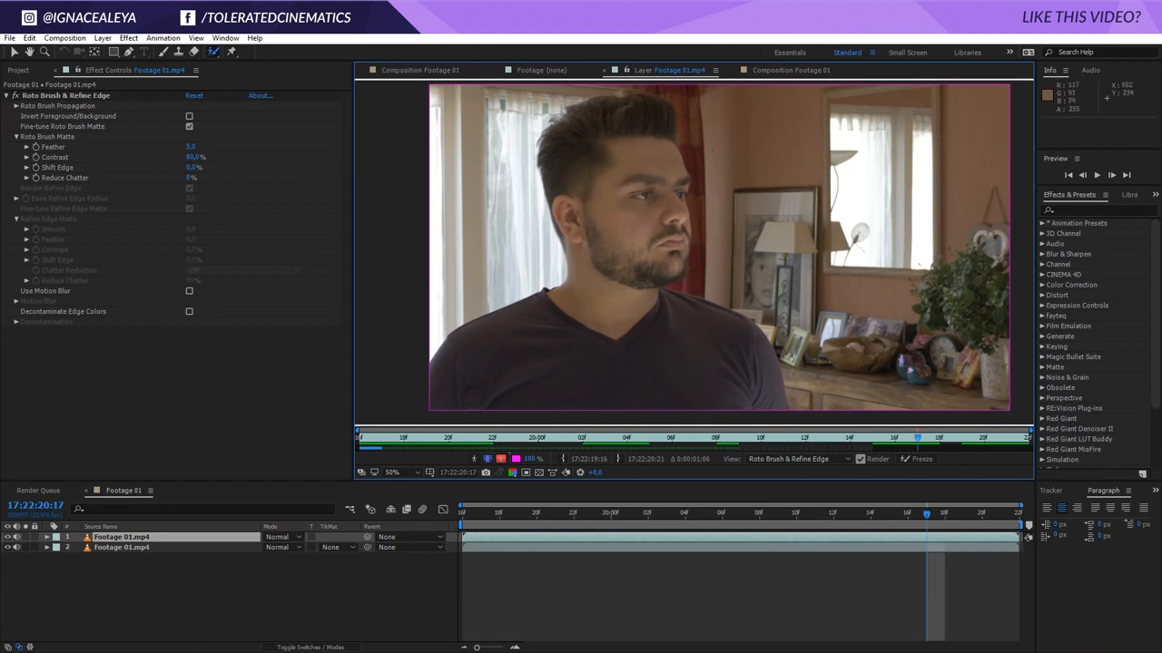
click(826, 442)
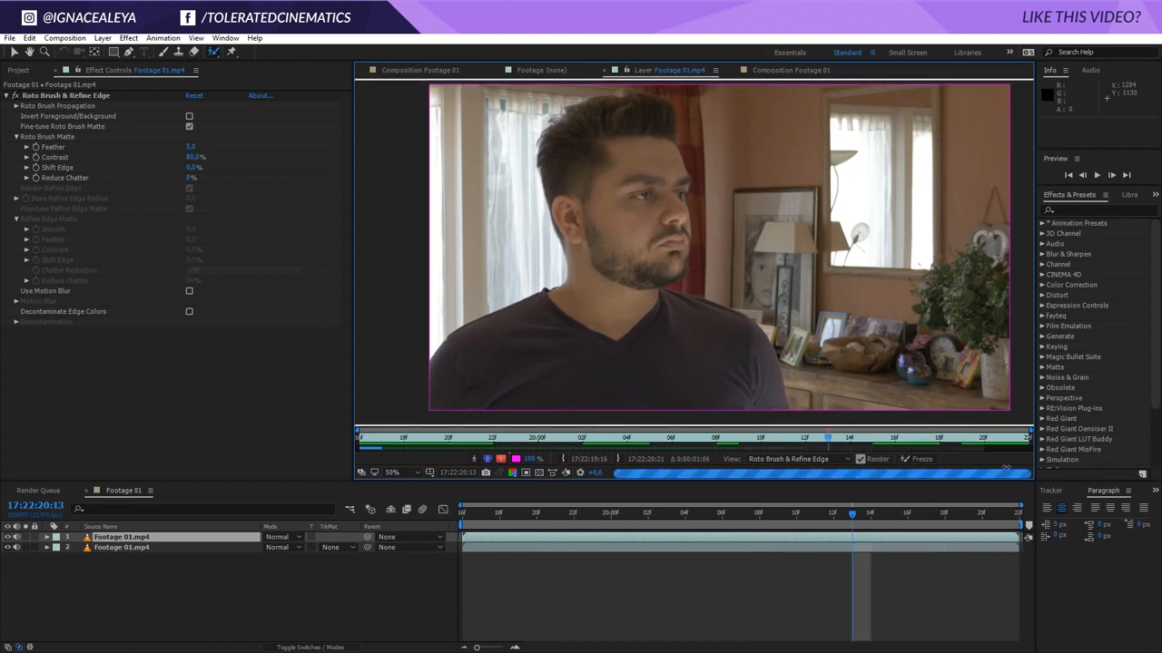
click(894, 442)
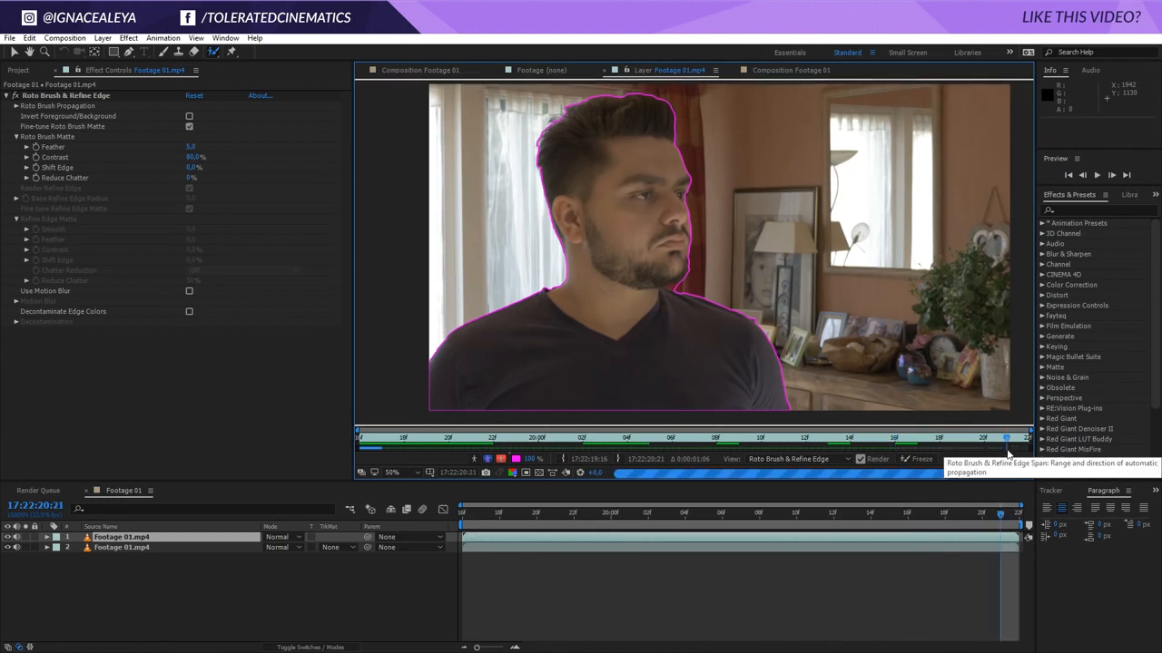
click(914, 459)
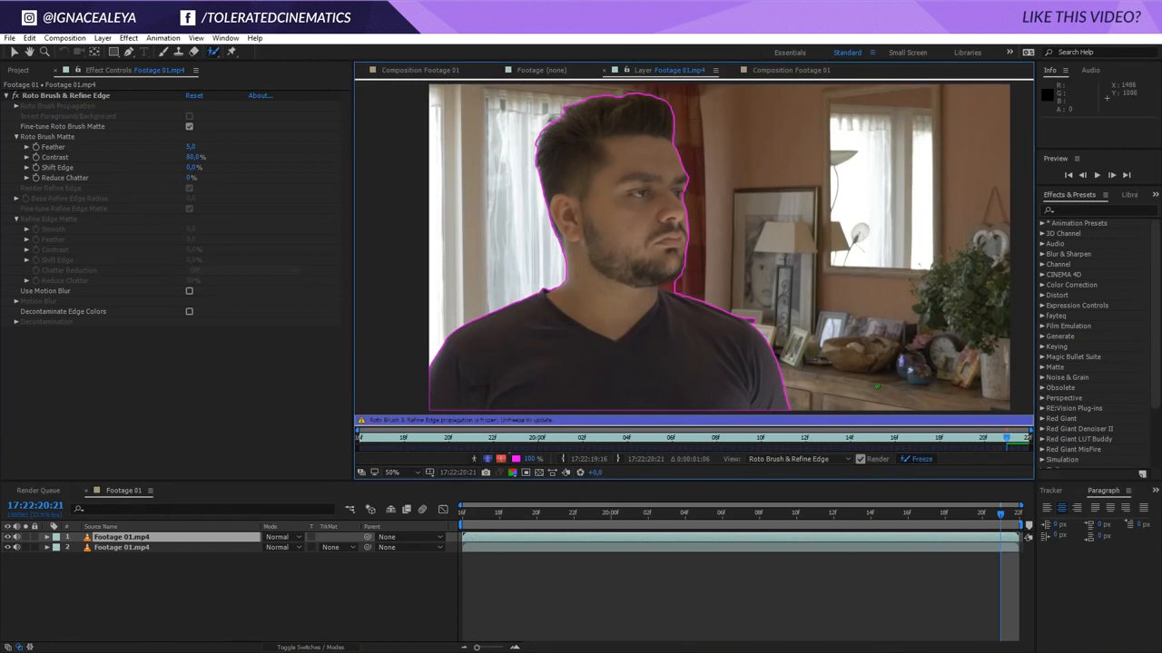
Step: Return to the Footage 01 composition, hide the lower footage layer and check the cutout back to frame 17:22:19:16
click(421, 70)
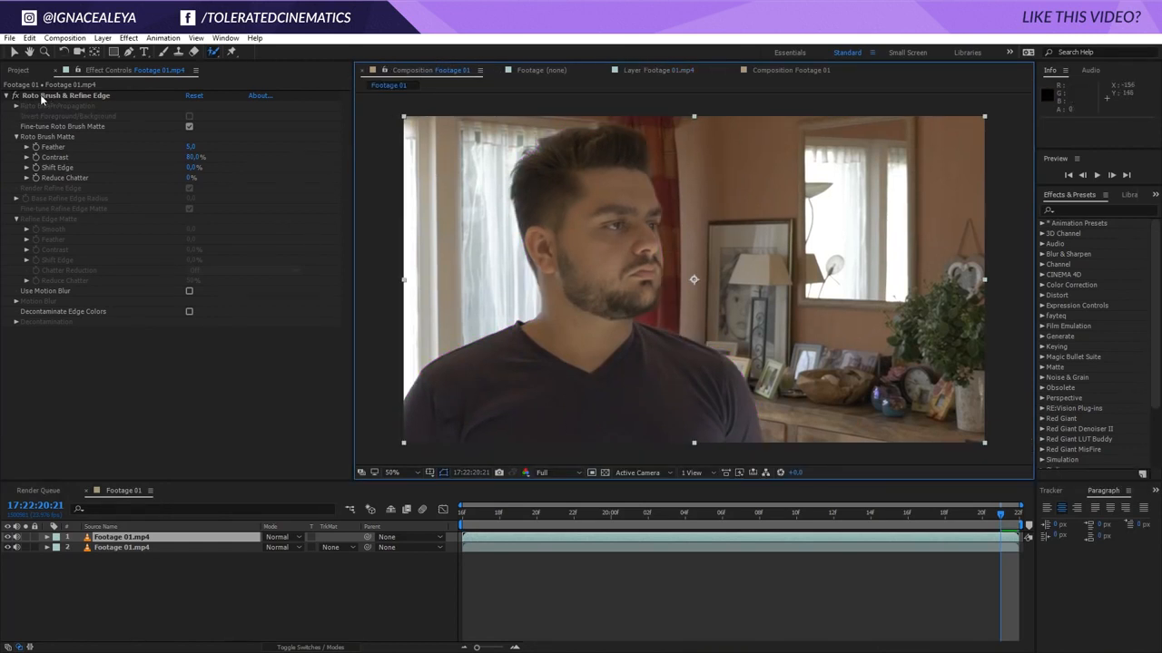
click(15, 52)
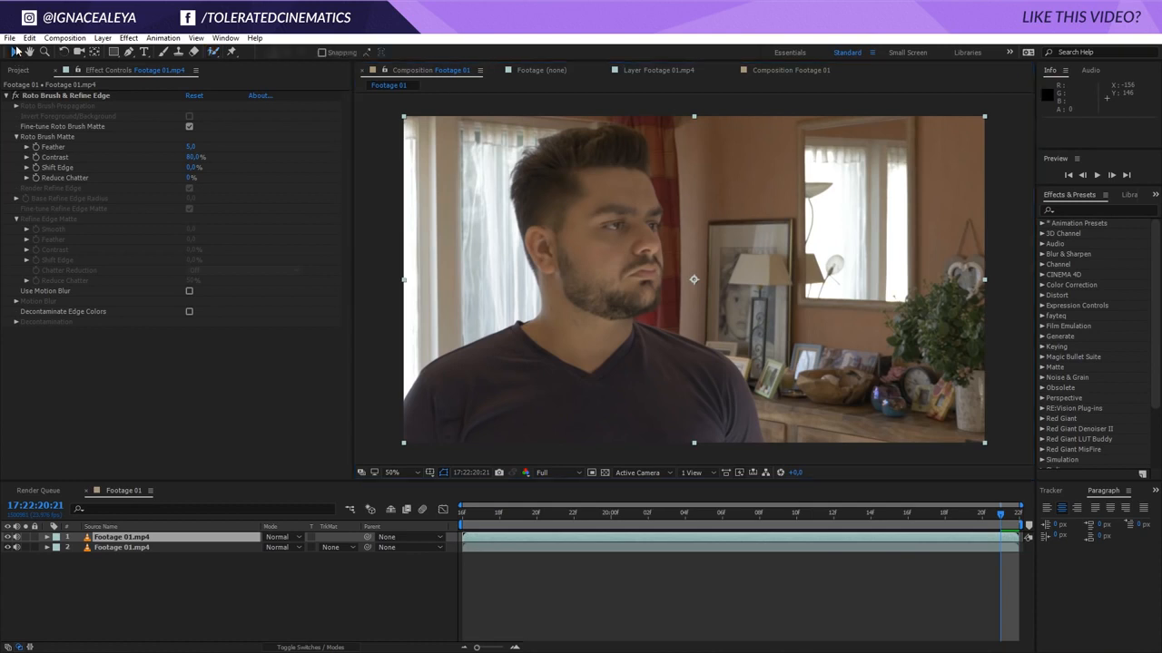
click(9, 548)
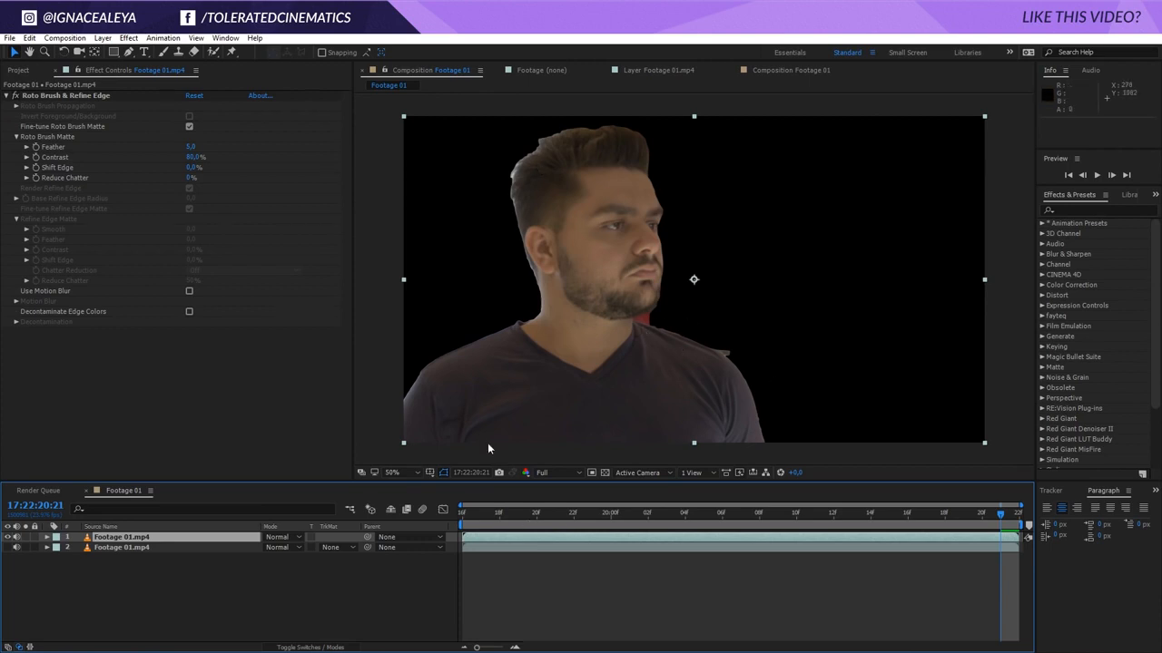
drag(496, 518, 305, 545)
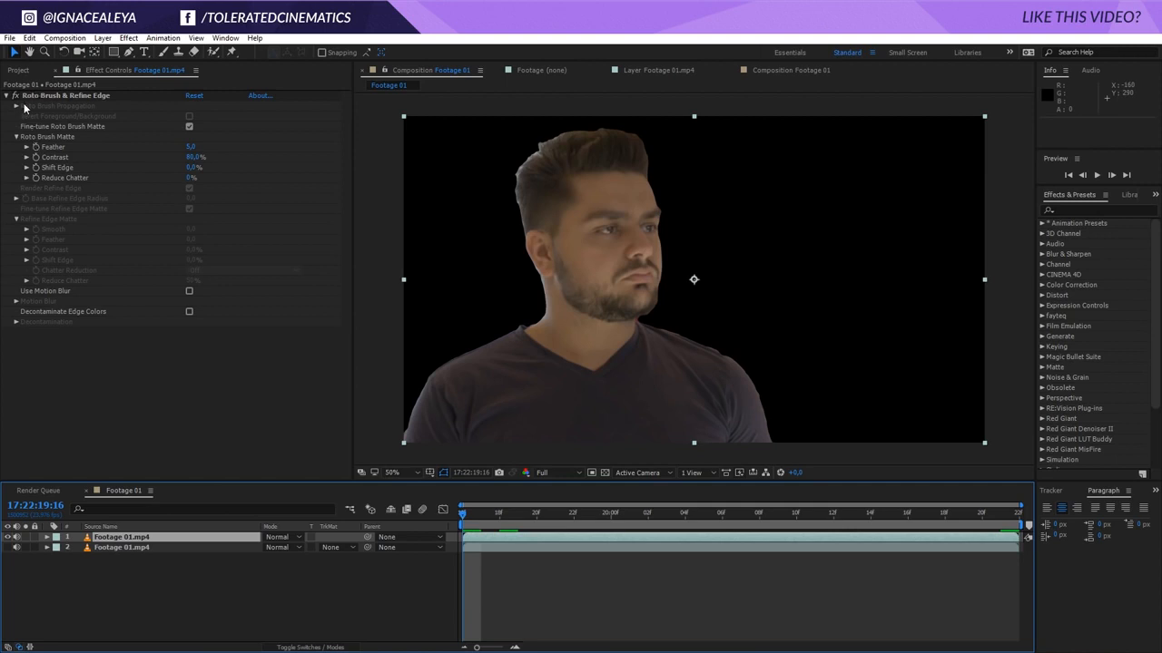
Step: Set the Roto Brush matte's Feather to 25 and Contrast to 60%, and shift its edge inward with a negative Shift Edge
click(191, 147)
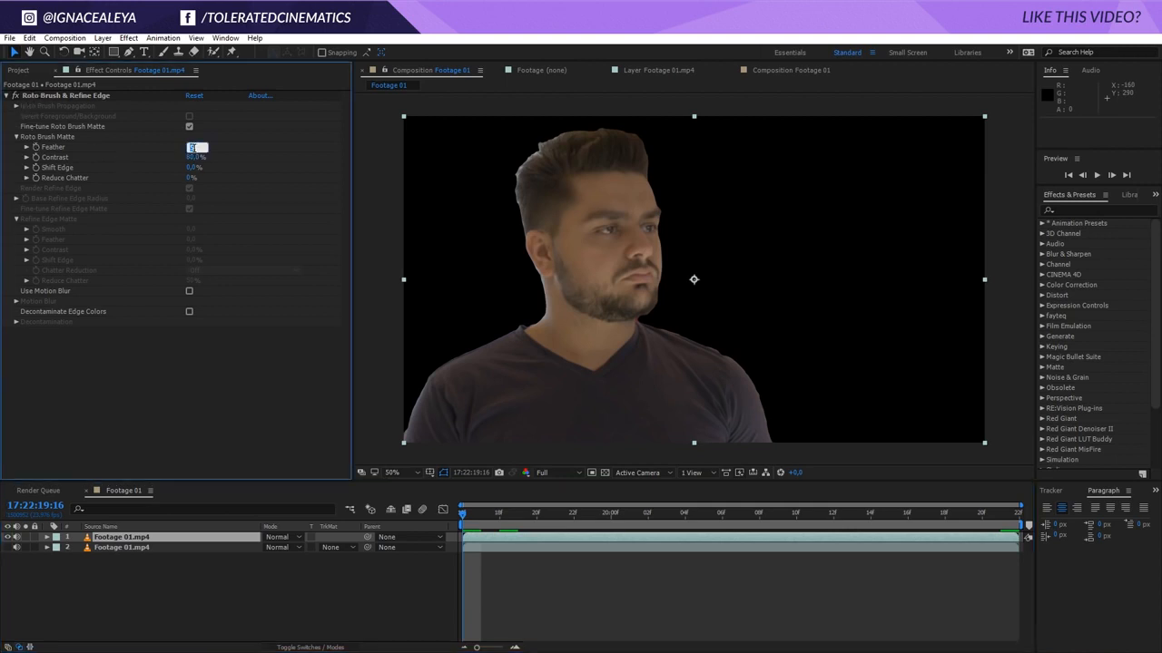
text(25)
key(Return)
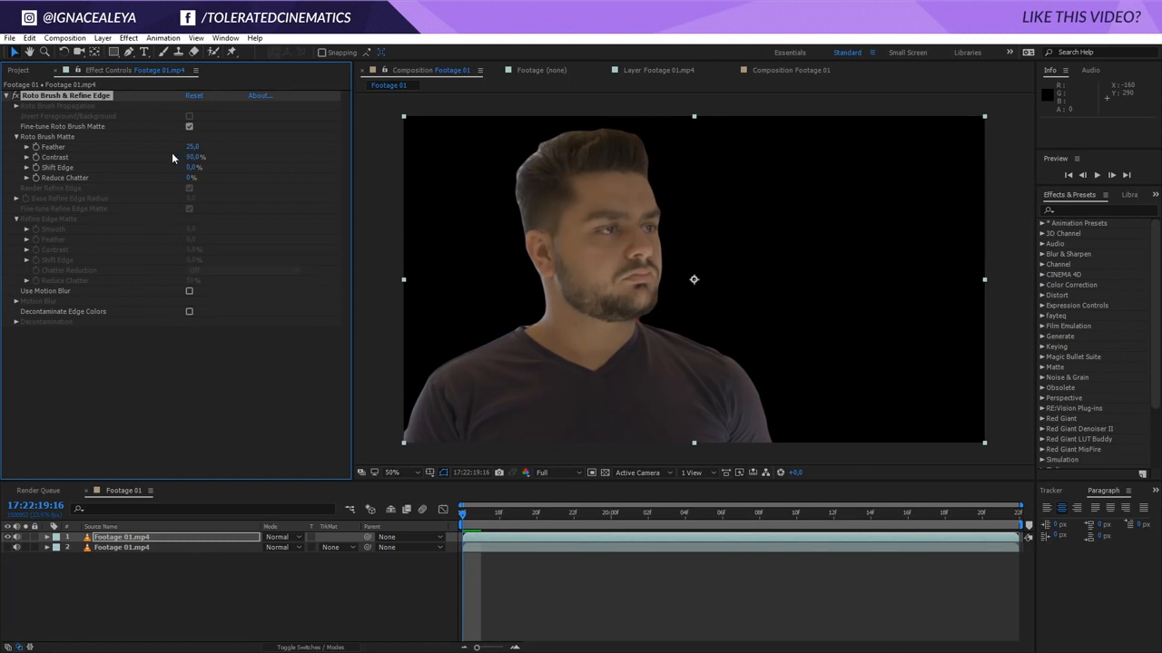
drag(191, 168, 173, 170)
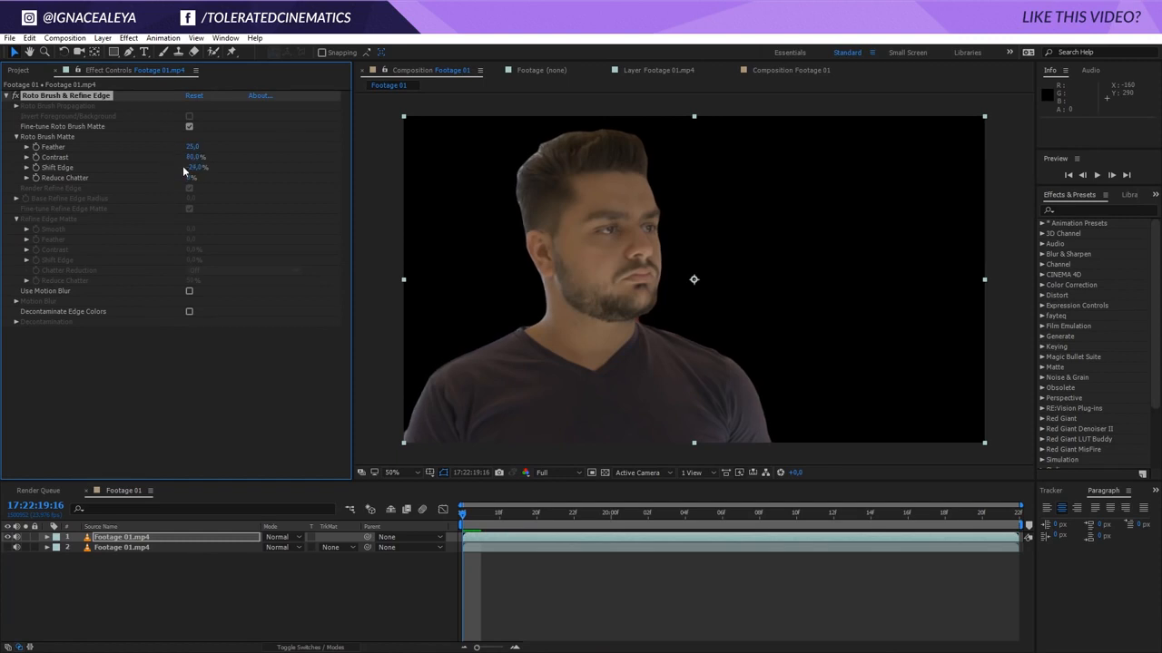
click(191, 158)
text(60)
key(Return)
Step: Show the lower Footage 01.mp4 layer again and apply Camera Lens Blur to it with a Blur Radius of 25
click(8, 547)
click(91, 551)
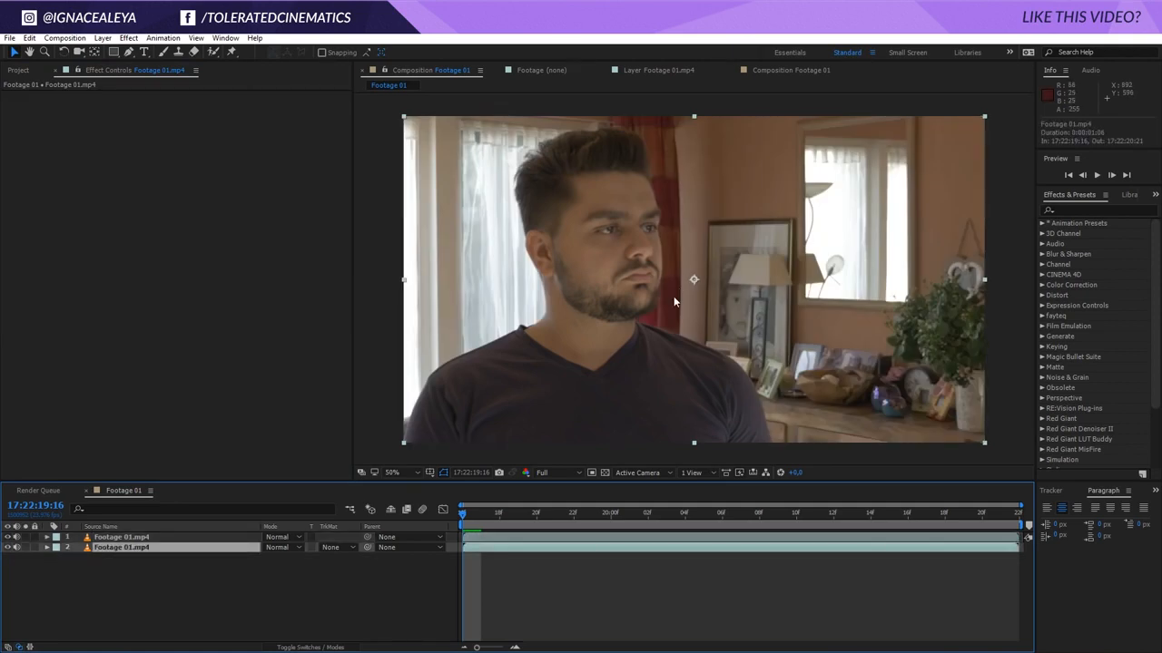
click(128, 37)
mouse_move(95, 124)
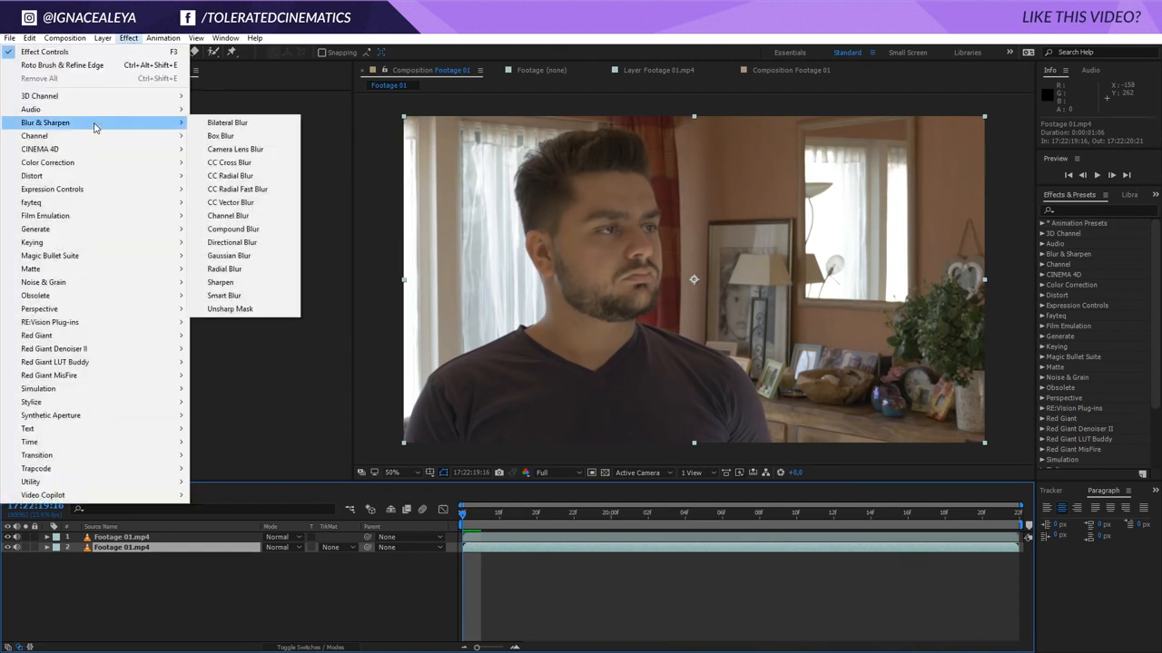
click(235, 149)
click(196, 106)
text(25)
key(Return)
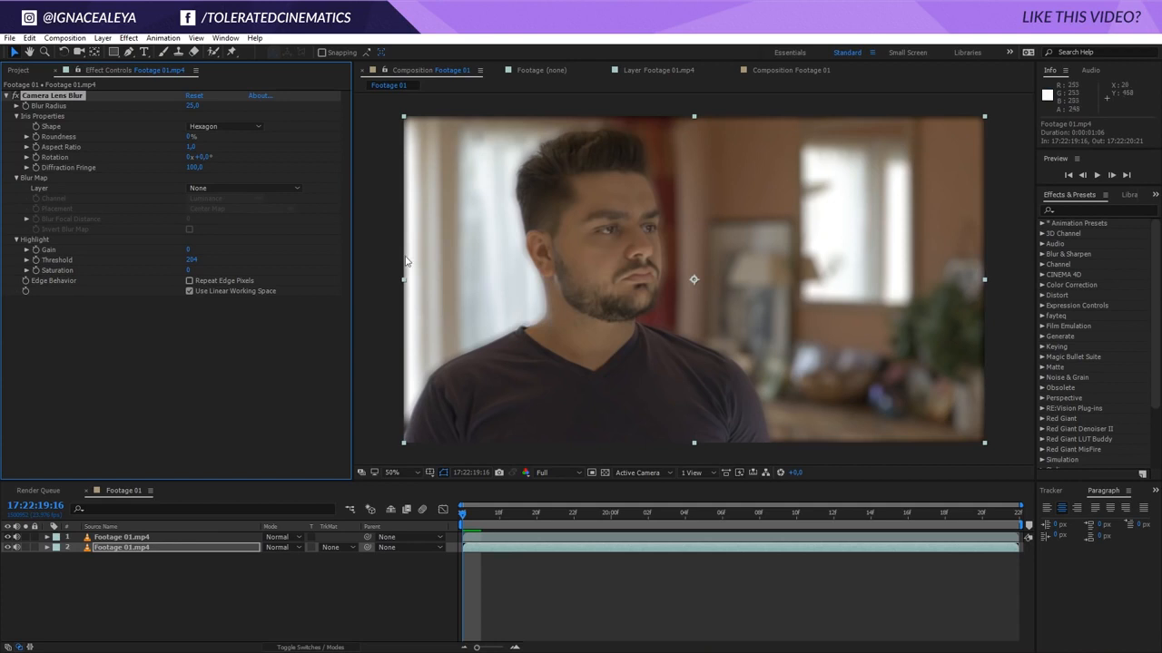
Step: Set the Camera Lens Blur's Blur Radius to 15 and enable Repeat Edge Pixels on the lower Footage 01.mp4 layer
click(191, 107)
text(15)
key(Return)
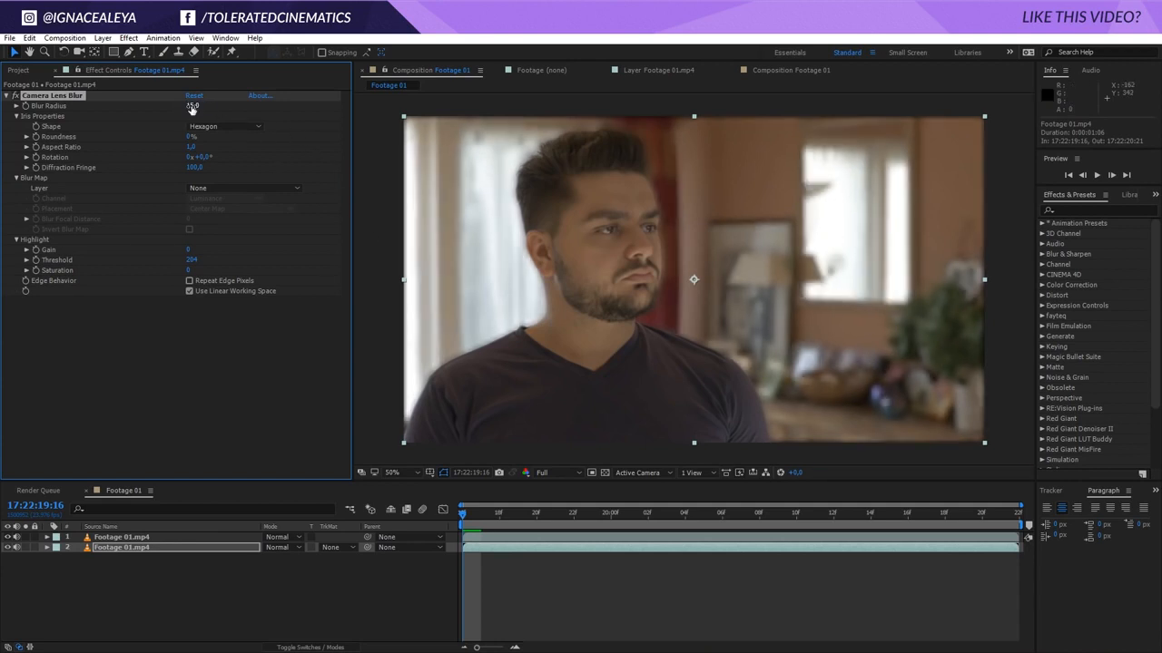
click(190, 281)
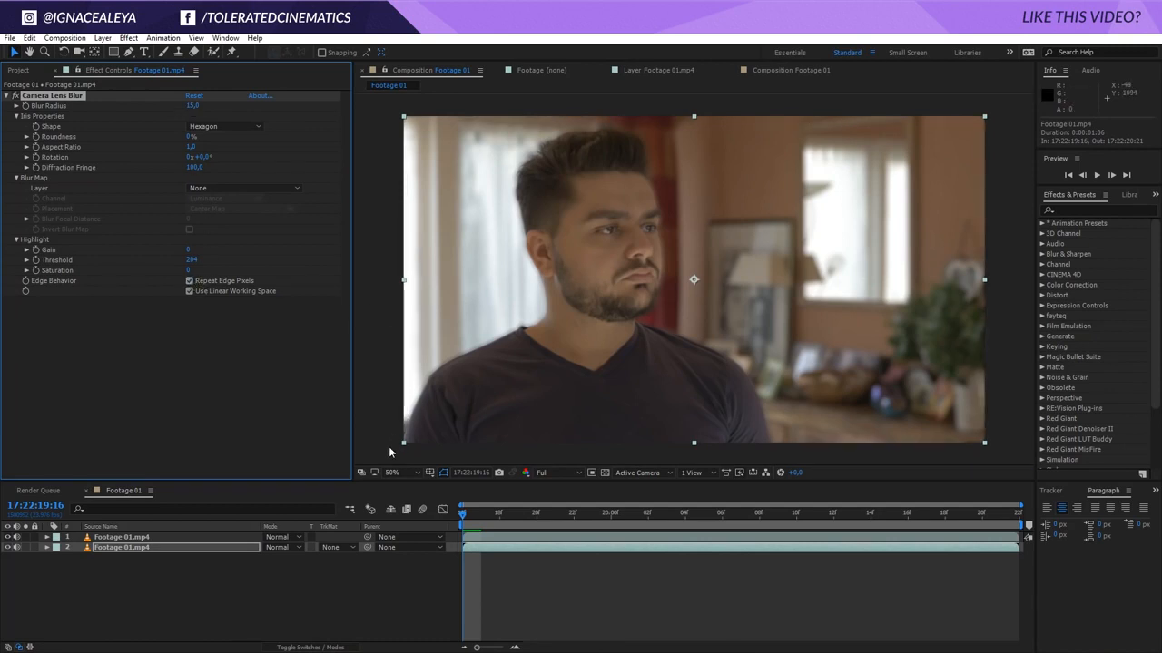
Step: Inspect the blurred background around the man's face, hiding the cutout layer to view the blur alone
scroll(614, 270, up, 1)
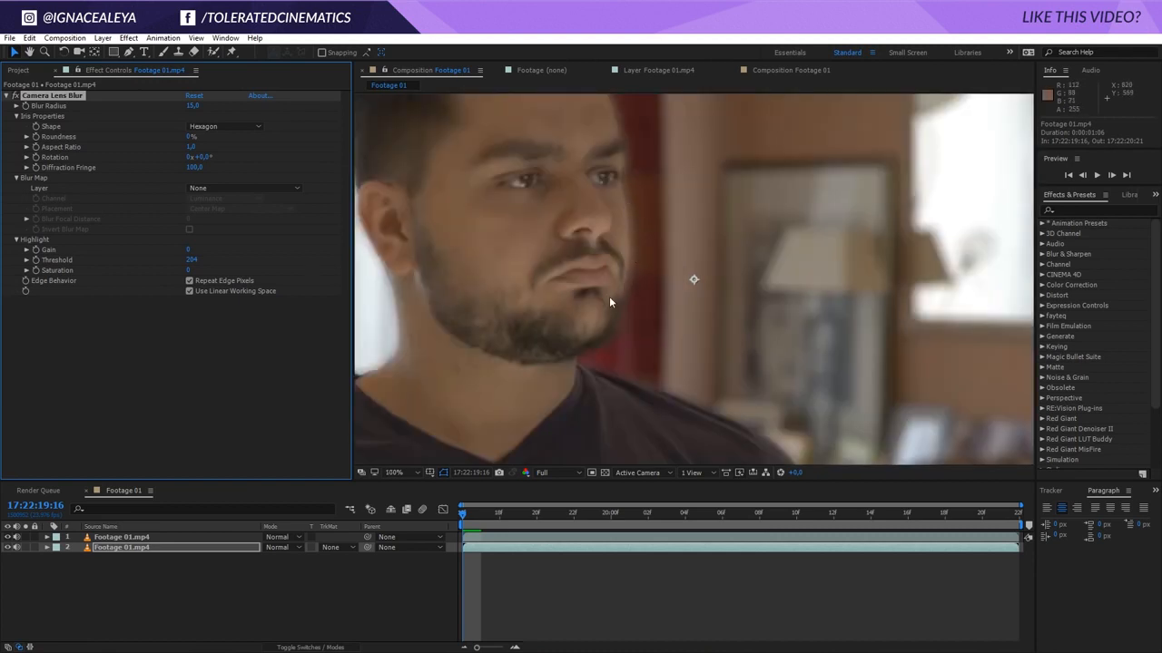
click(8, 537)
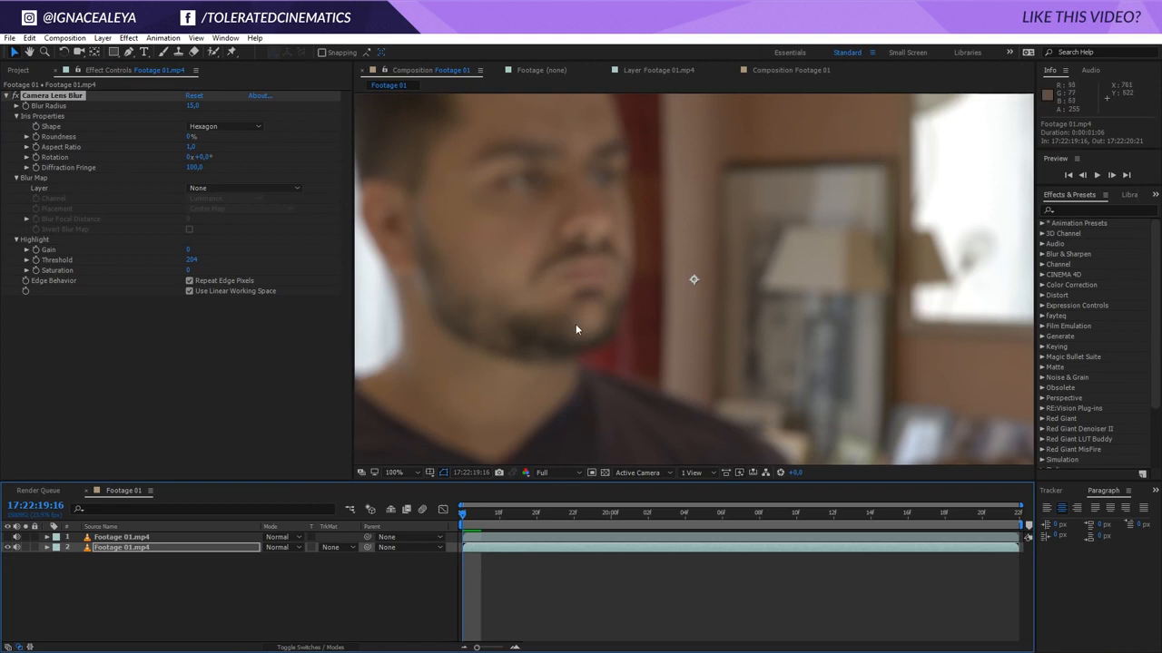
scroll(623, 327, down, 1)
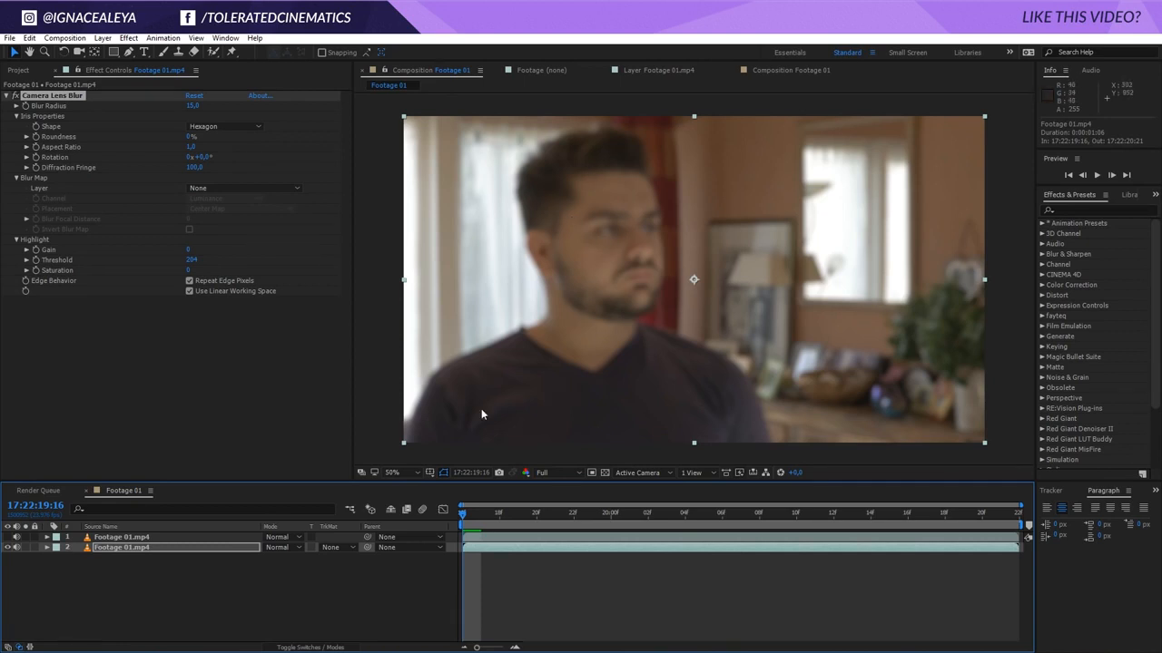
Step: Scale the upper Footage 01.mp4 cutout layer to 105% and nudge it slightly to cover the blurred figure behind it
click(104, 539)
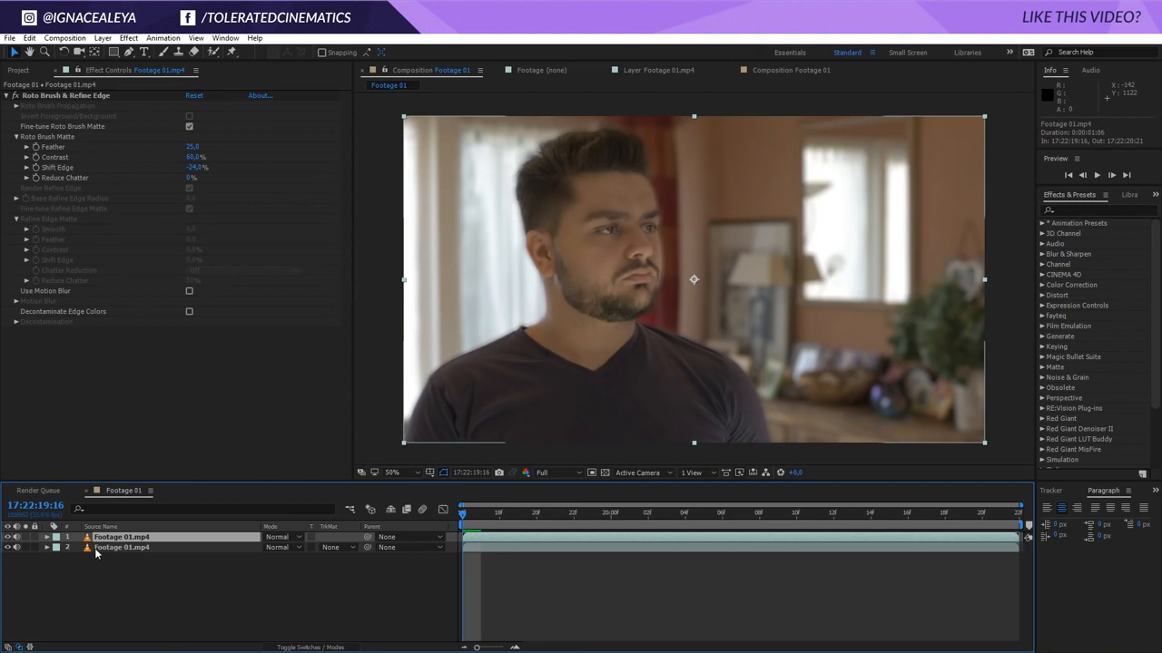
key(s)
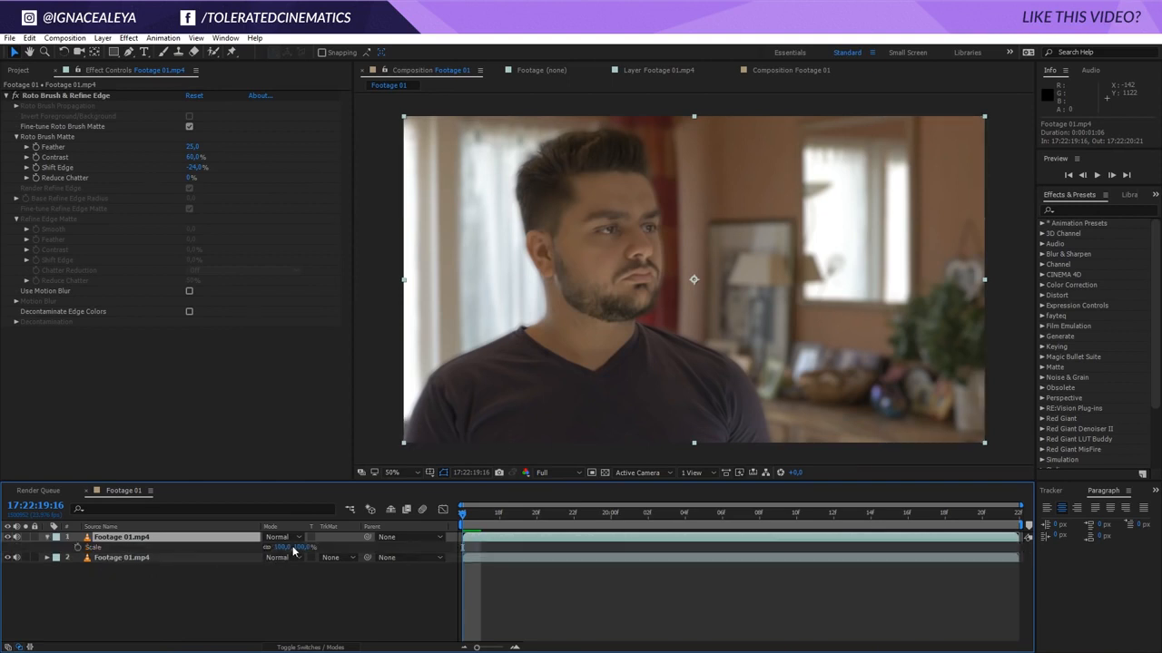
click(285, 547)
key(Up)
key(Up)
key(Up)
key(Up)
key(Up)
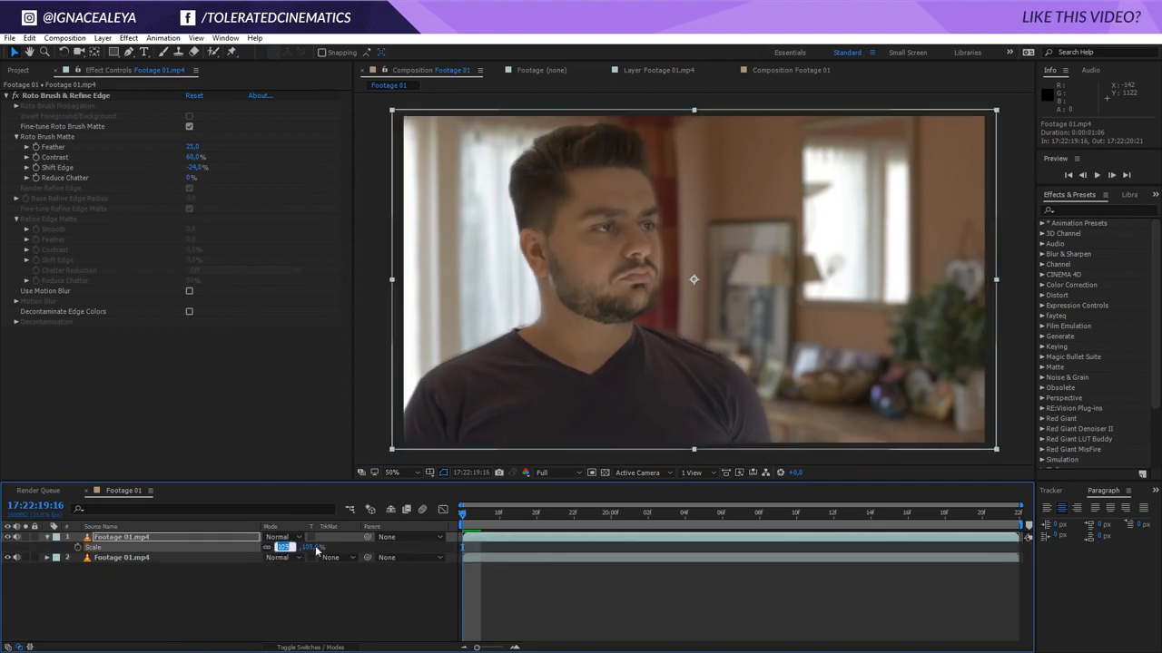
drag(611, 398, 614, 396)
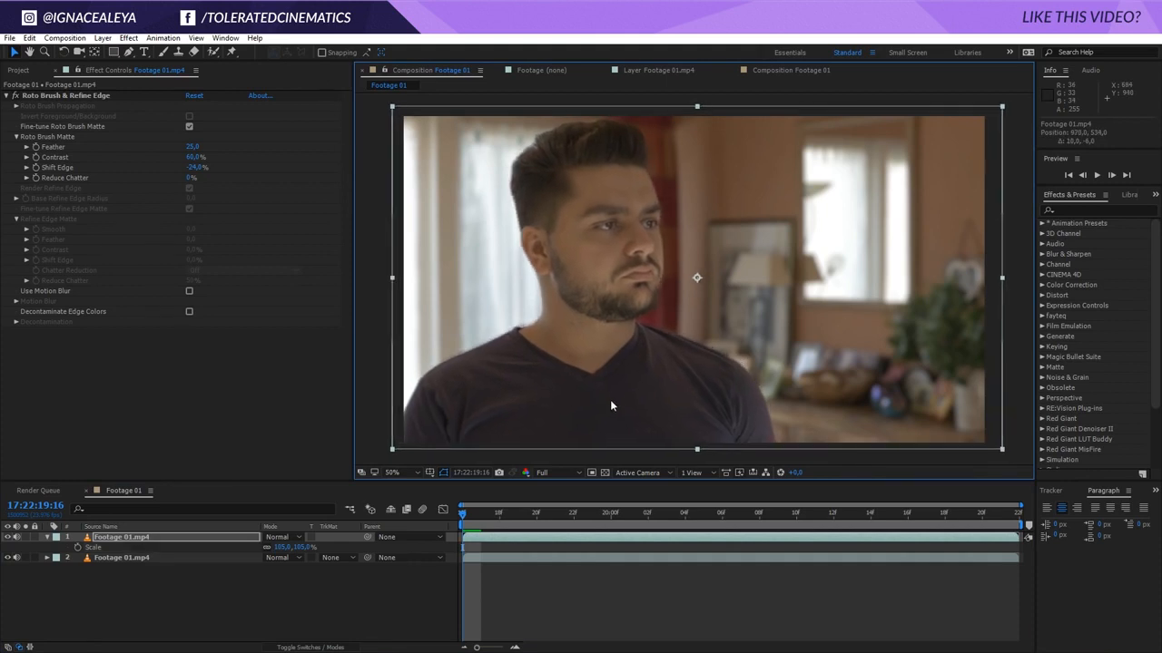
Step: Scale the cutout layer to 109% and reposition it over the blurred figure, checking the face edge up close
scroll(601, 276, up, 2)
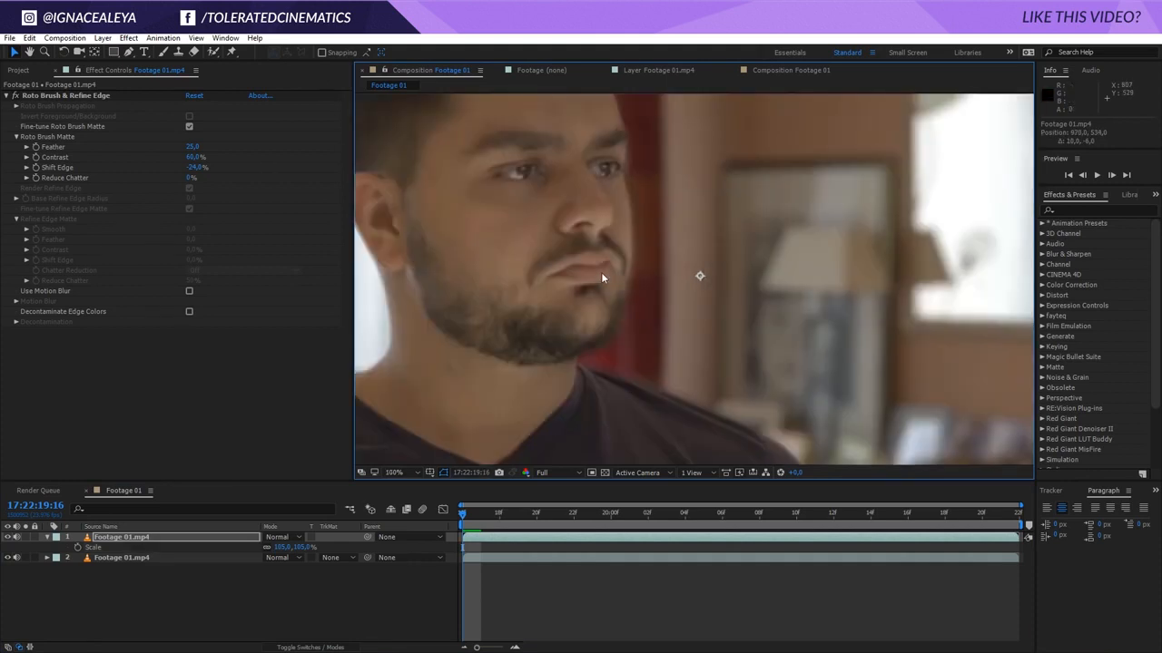
click(295, 547)
text(100)
key(Return)
drag(554, 352, 572, 315)
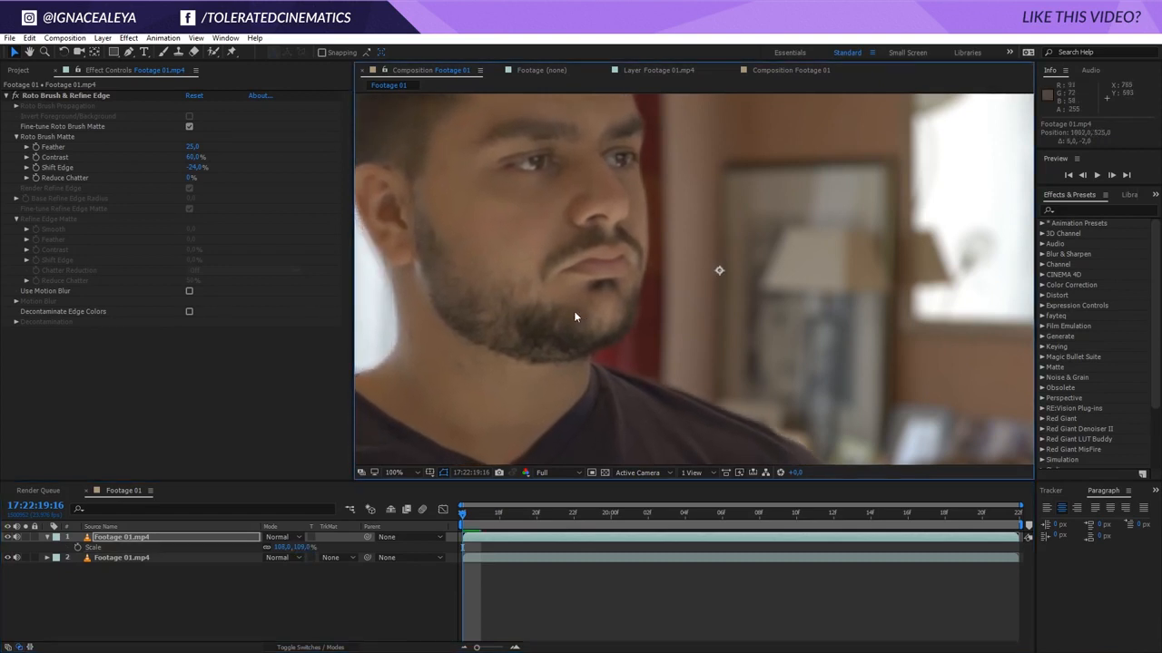
scroll(577, 310, down, 2)
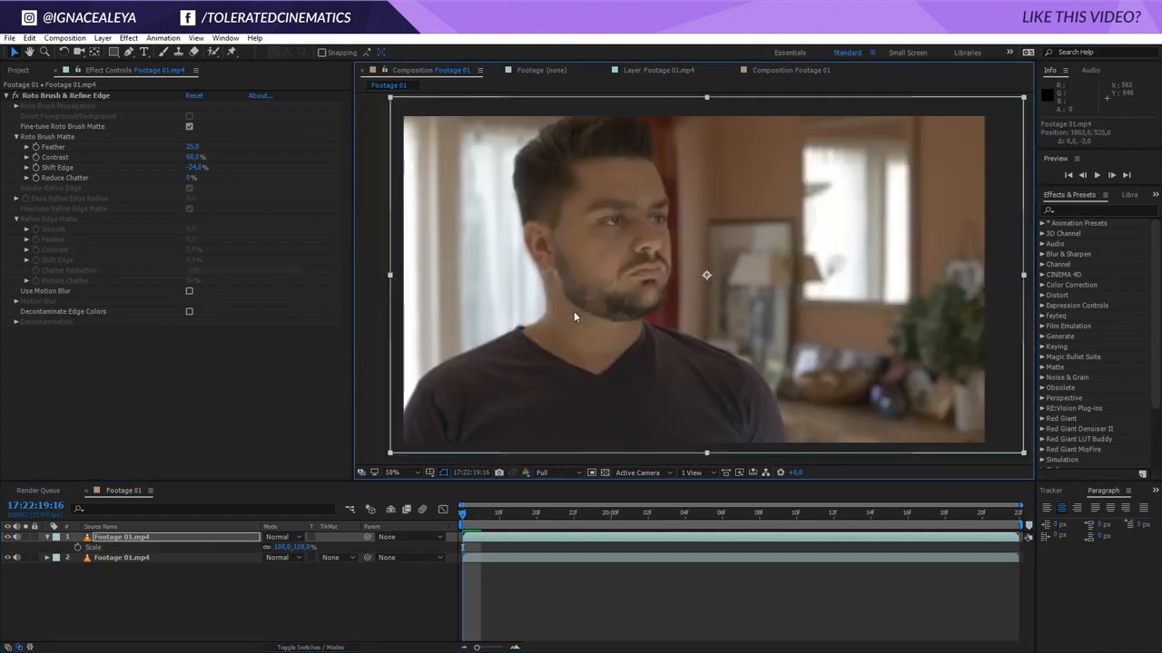
Step: Compare the image with and without the cutout layer and preview the composition, stopping at frame 17:22:19:22
click(14, 537)
click(12, 538)
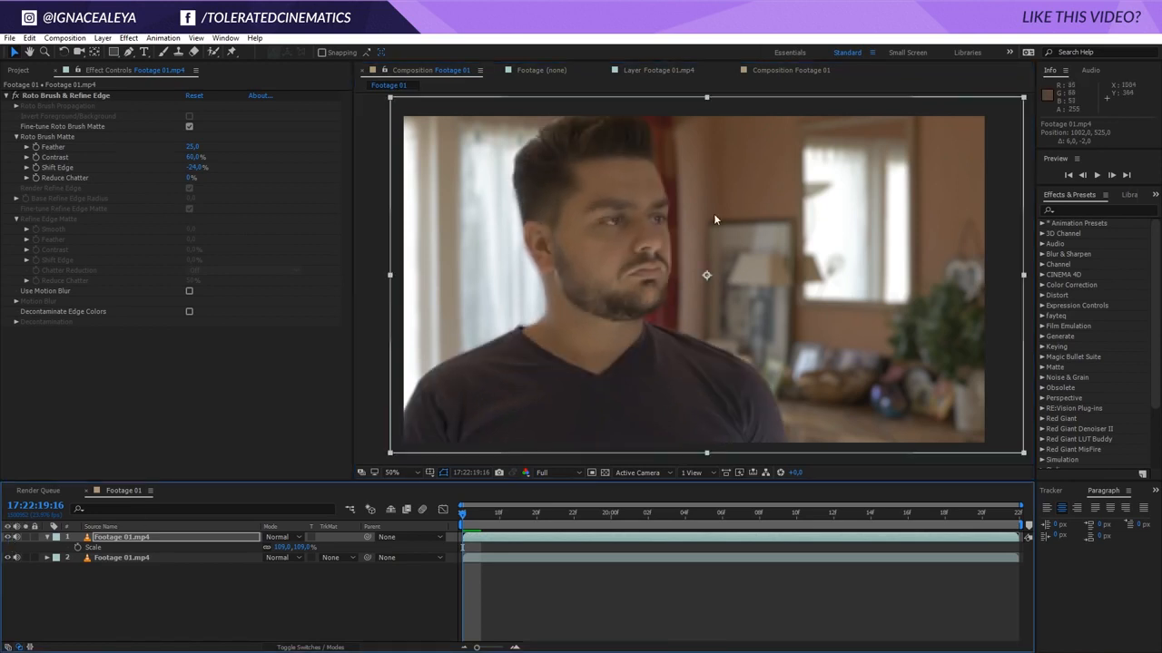
click(7, 537)
click(7, 538)
click(8, 538)
click(8, 538)
key(space)
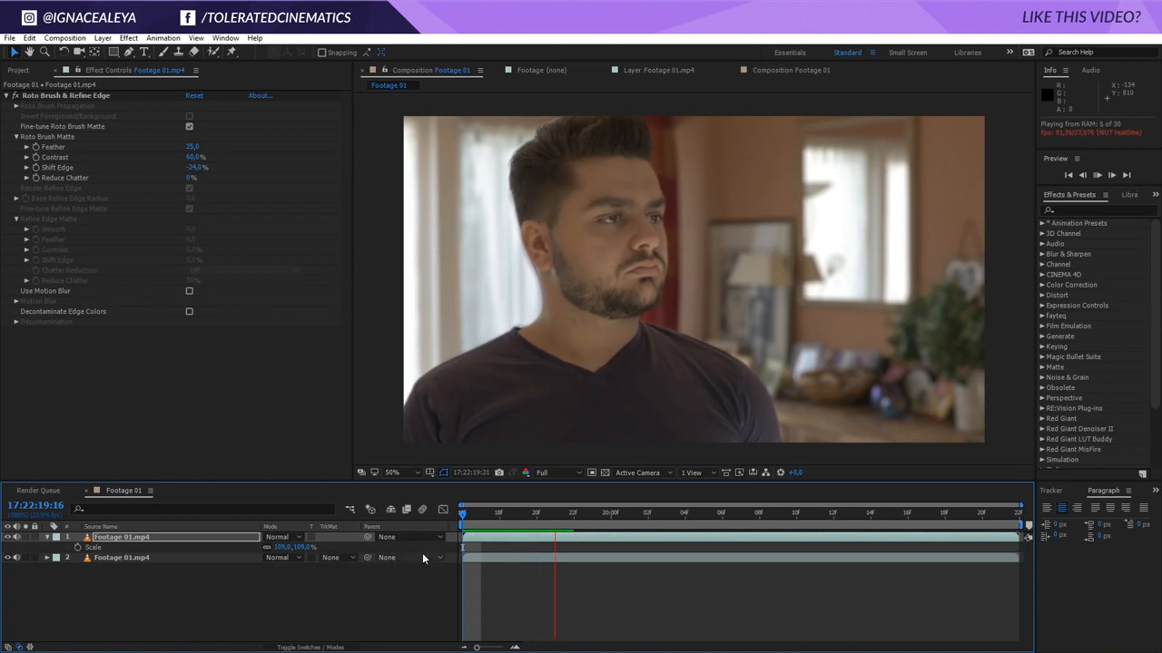
click(572, 520)
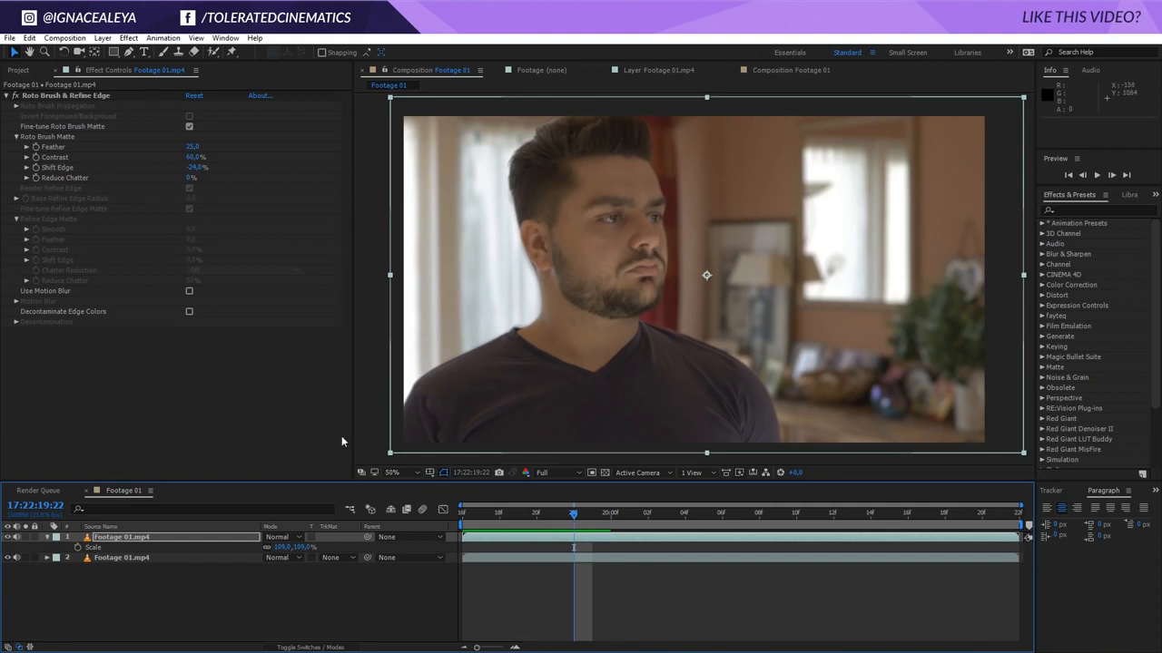
Step: Create a Footage 02 composition from Footage 02.mp4 and add Footage 02 BG.mp4 beneath it
click(16, 70)
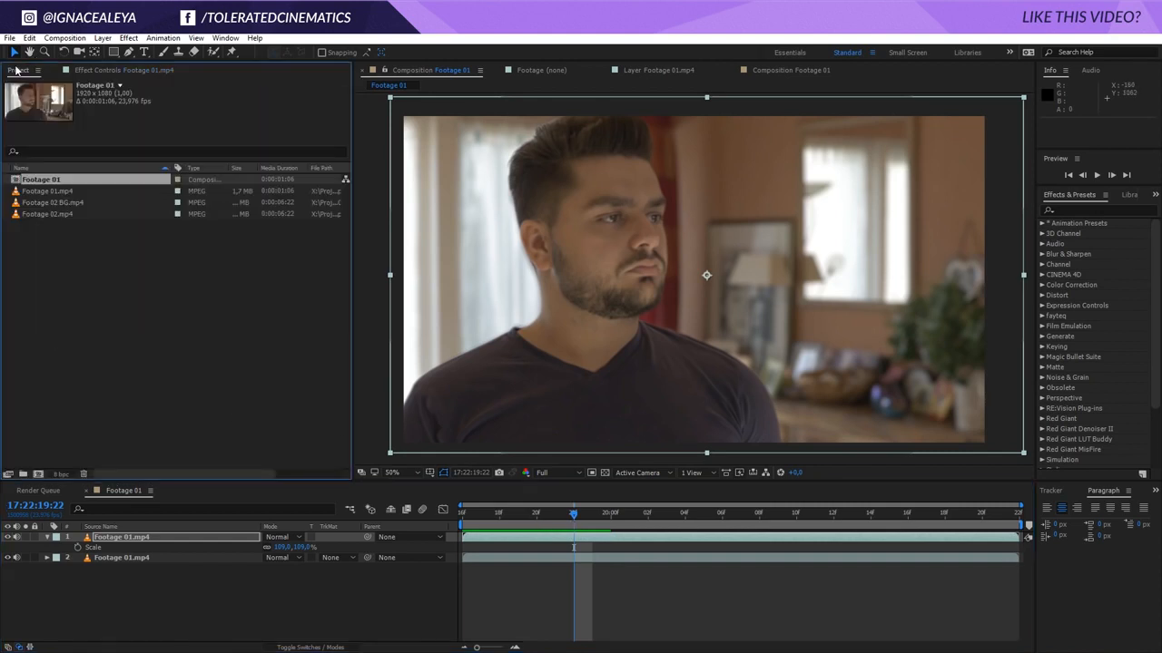
click(48, 204)
click(49, 215)
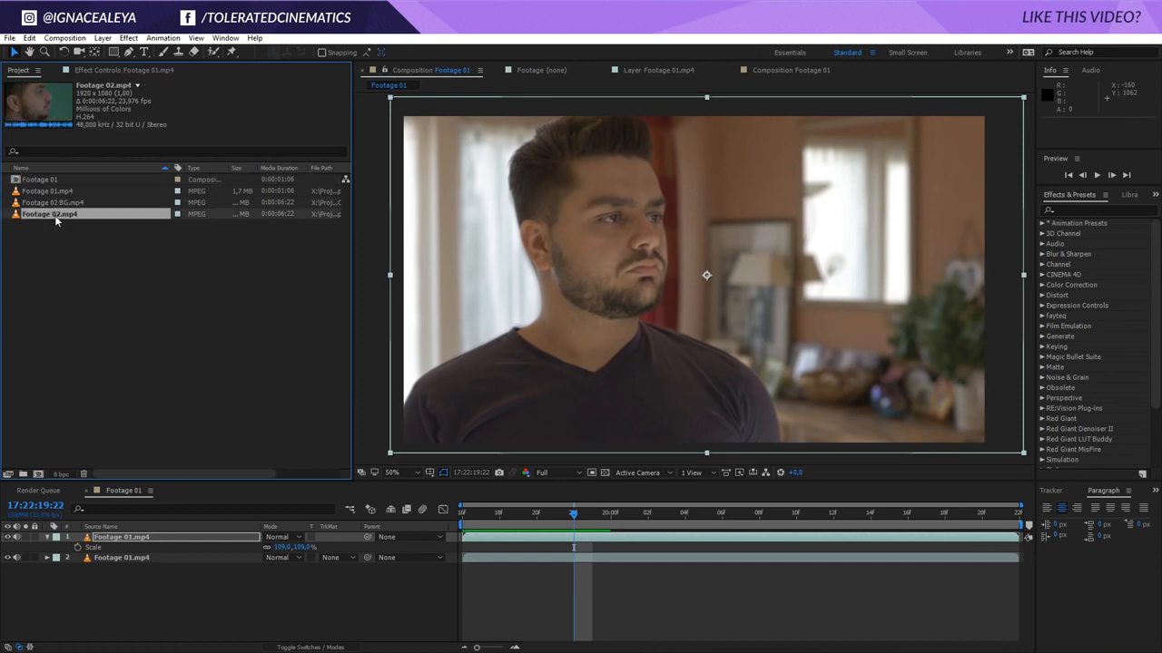
drag(39, 479, 38, 475)
drag(80, 216, 193, 572)
Step: Compare the green-screen clip with the background plate by toggling the Footage 02.mp4 layer's visibility, leaving it visible
click(7, 536)
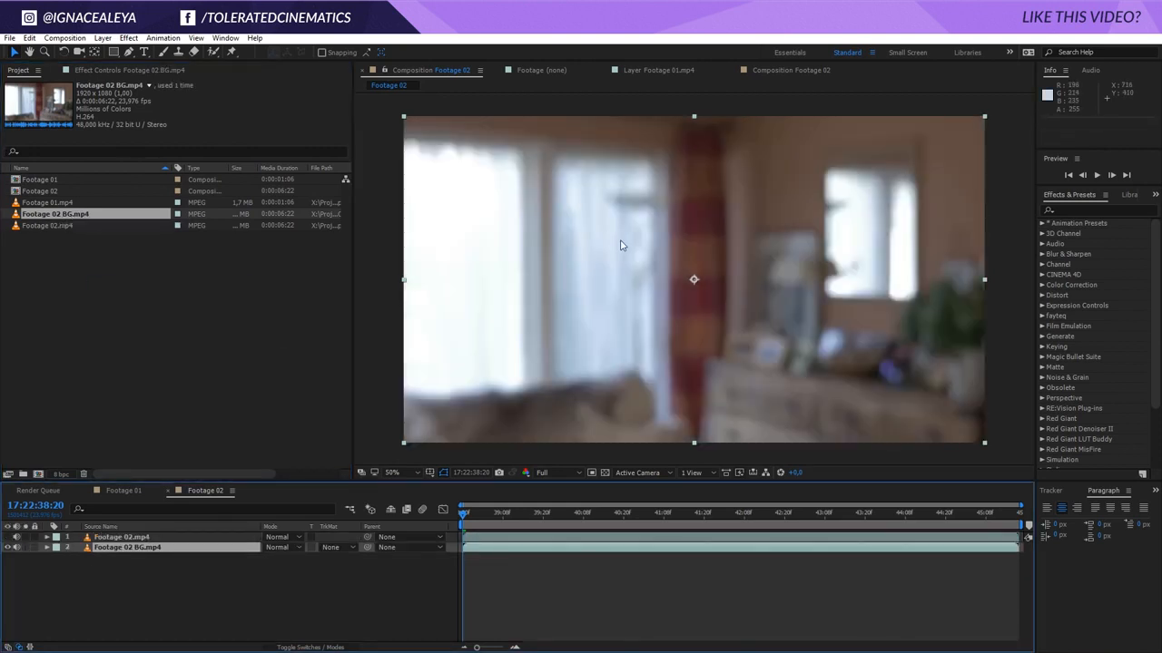
click(8, 536)
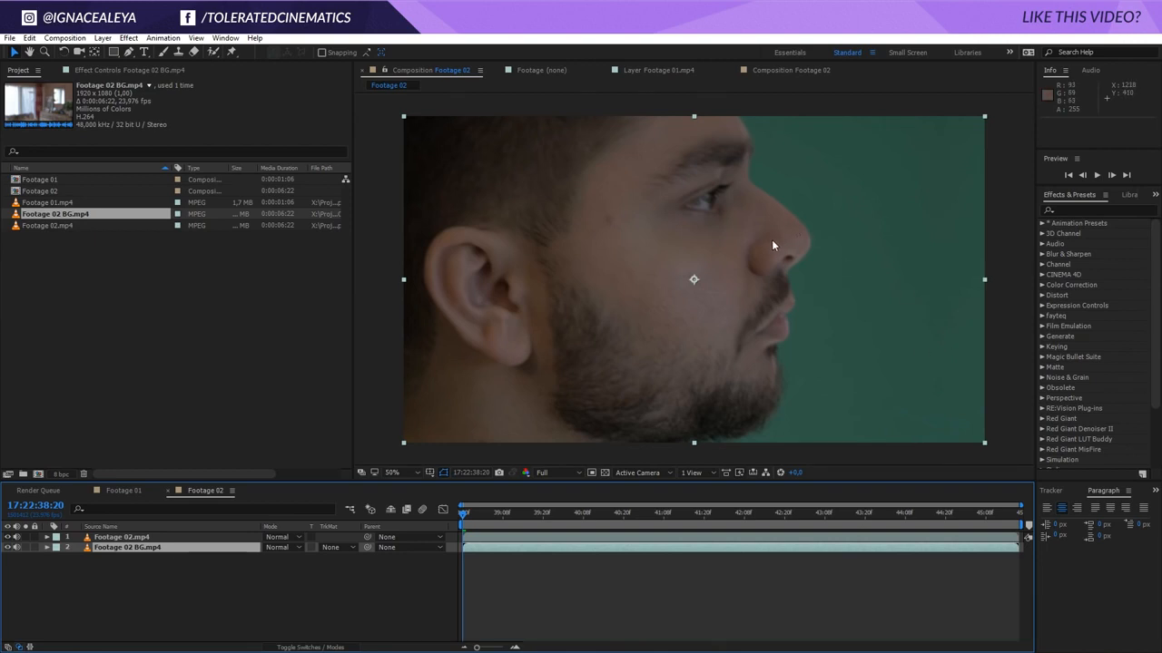
click(8, 537)
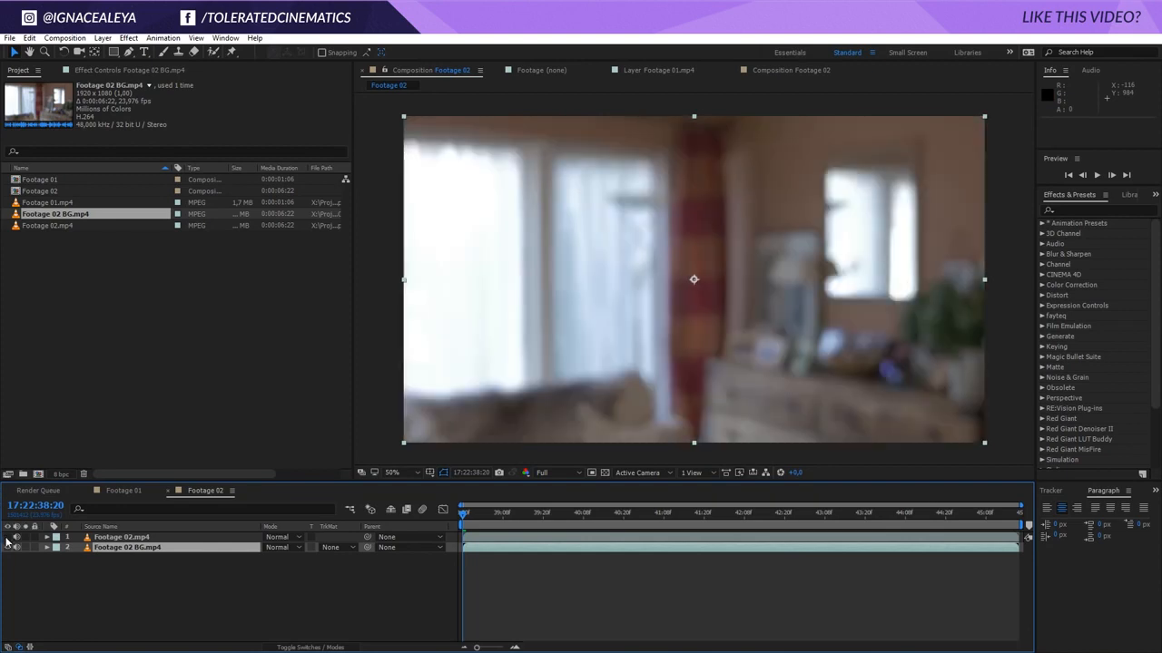
click(7, 537)
click(8, 537)
click(7, 547)
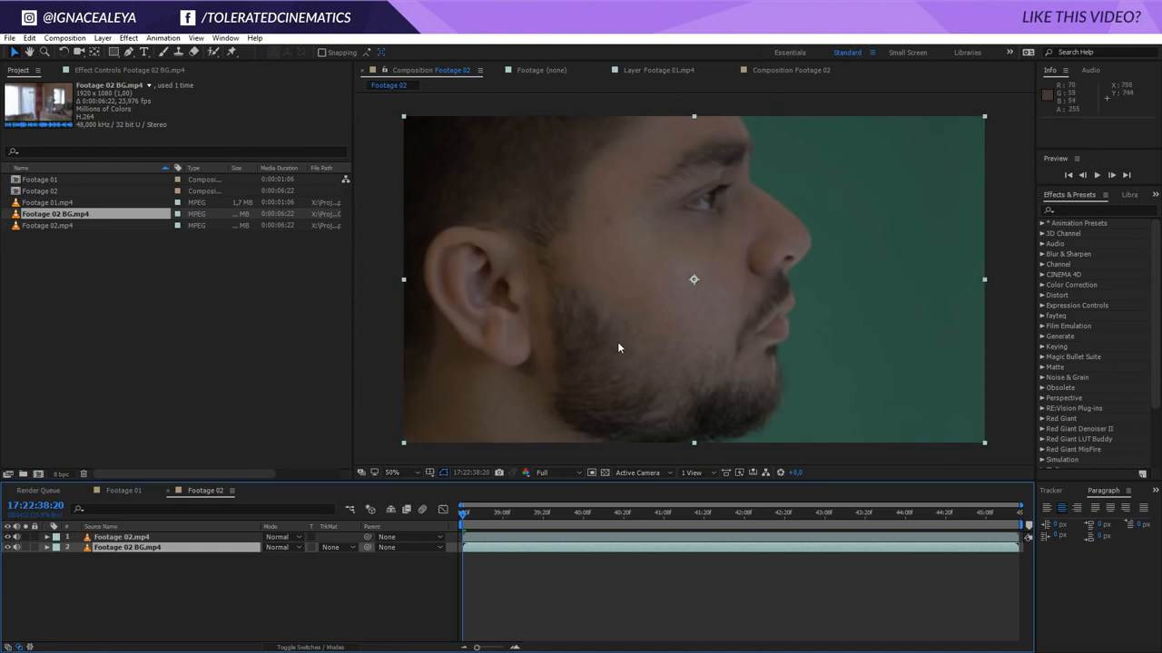
click(7, 537)
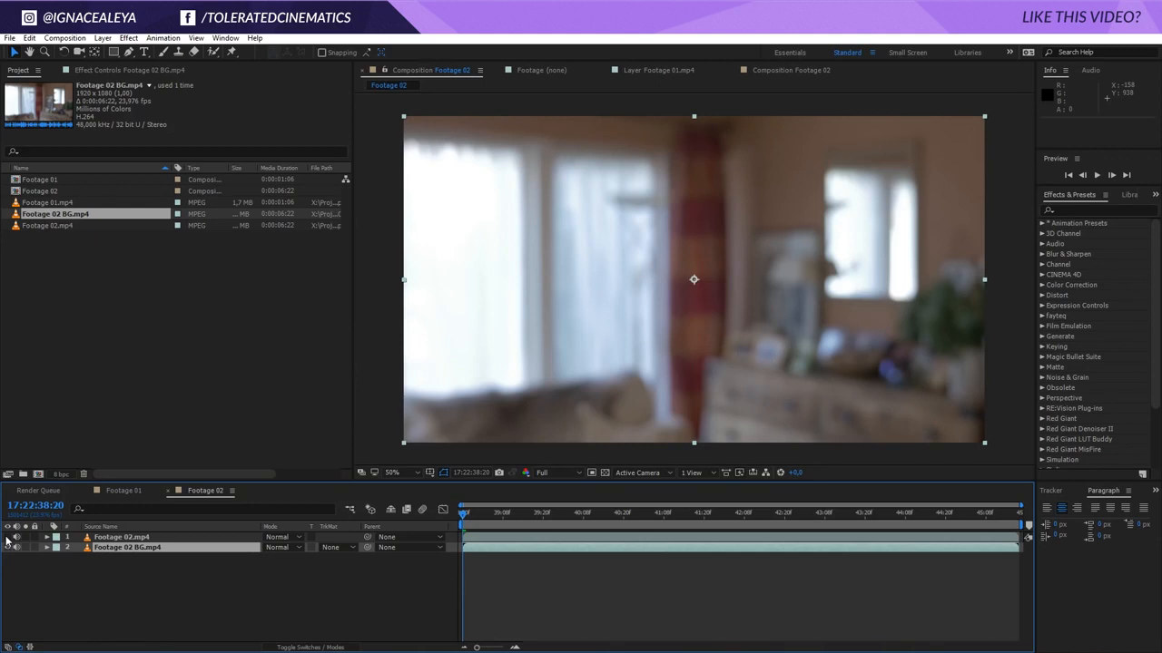
click(20, 577)
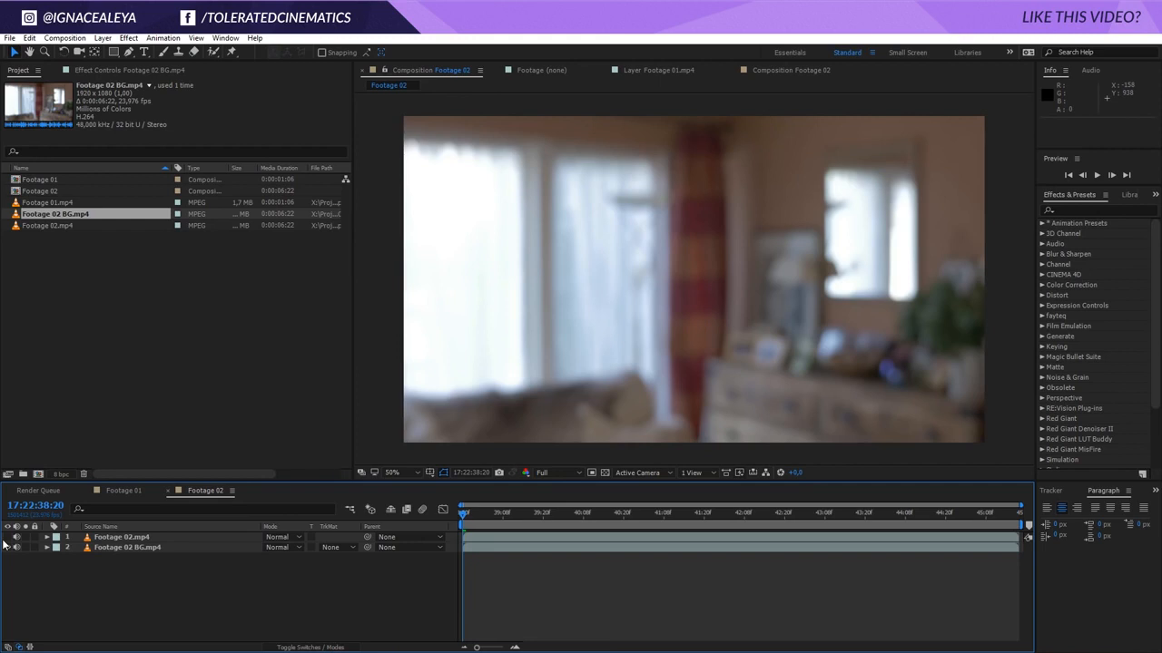
click(8, 537)
Step: Apply Keylight (1.2) to the Footage 02.mp4 layer and sample the green backdrop as its Screen Colour
click(126, 547)
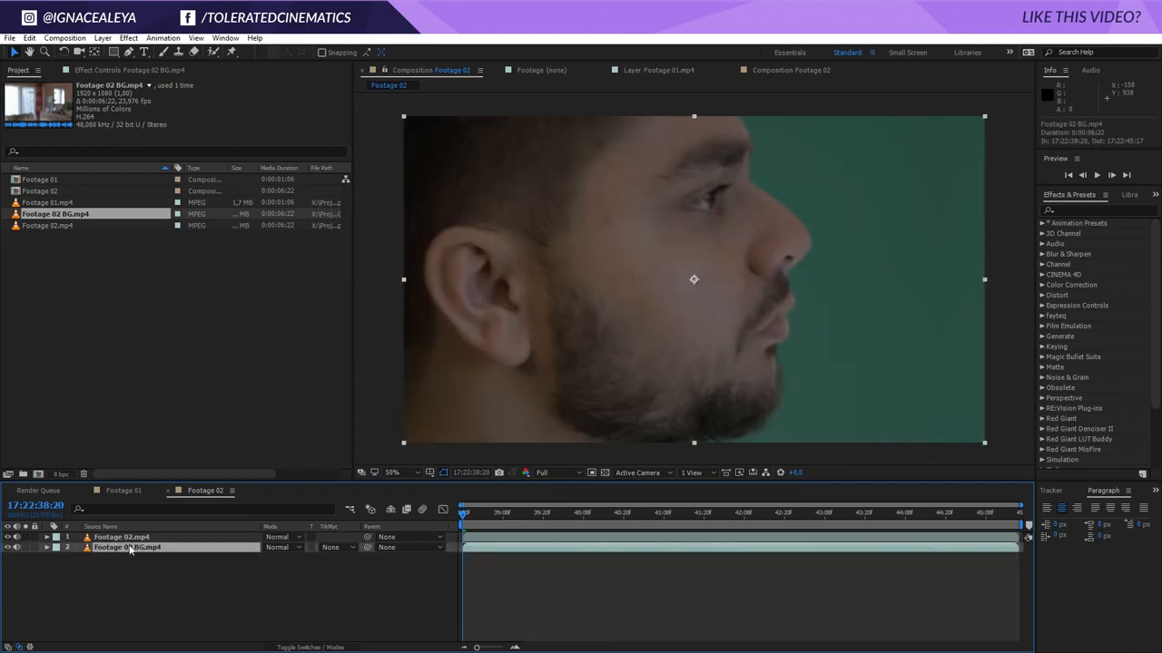
click(140, 538)
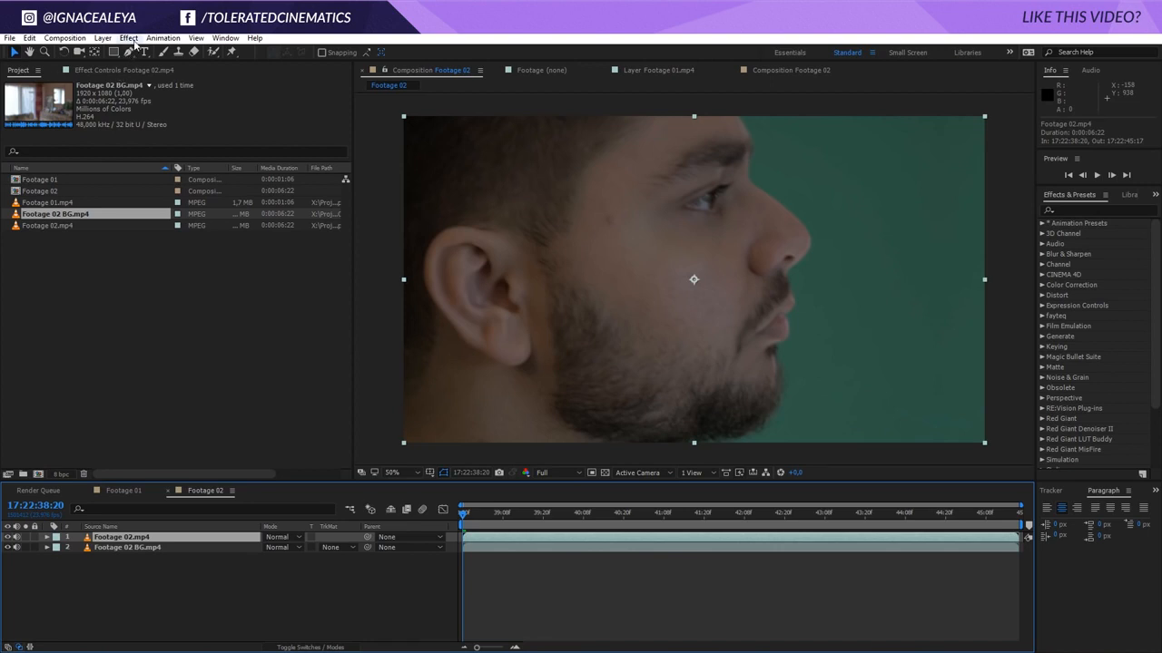
click(129, 38)
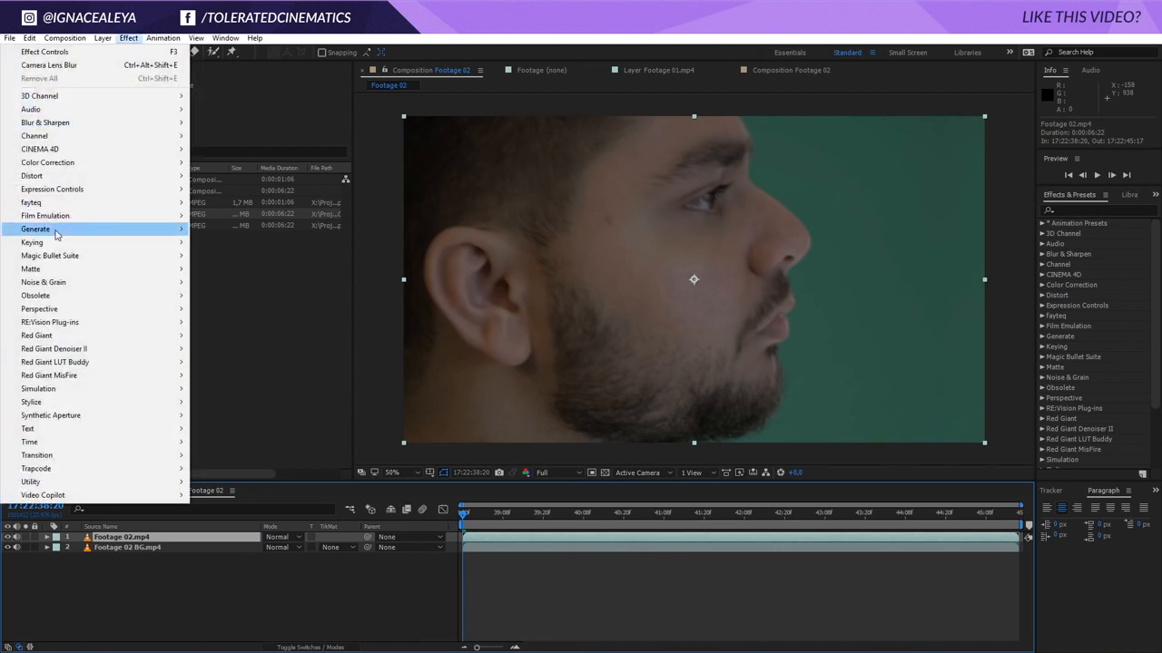
mouse_move(47, 243)
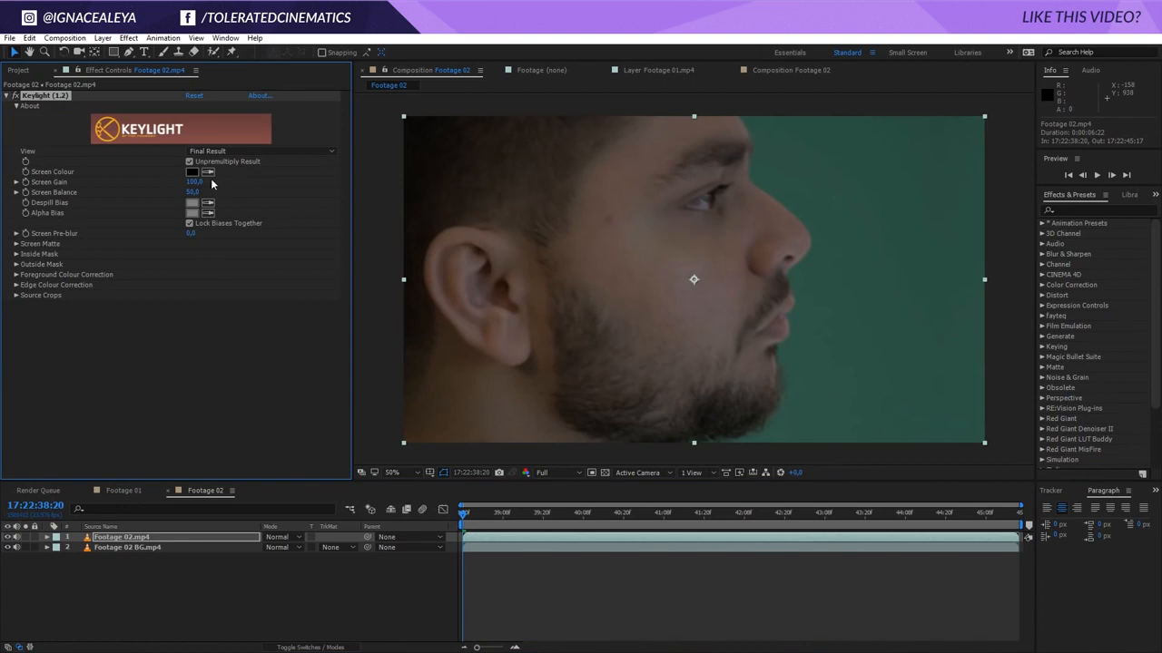
click(208, 171)
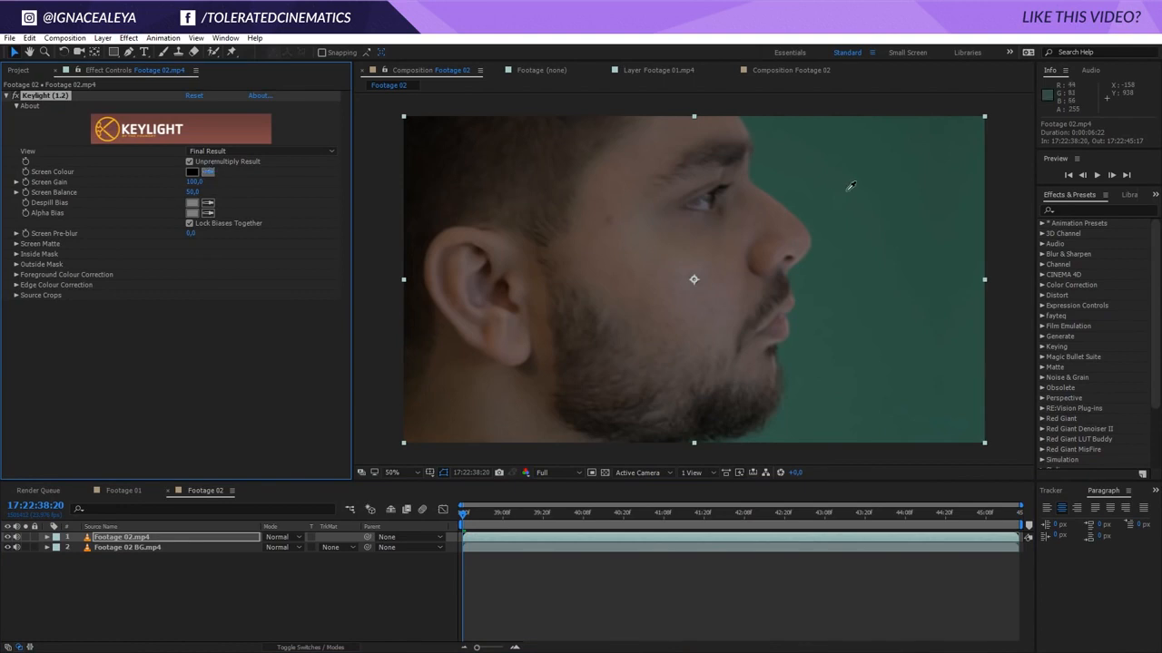
click(894, 183)
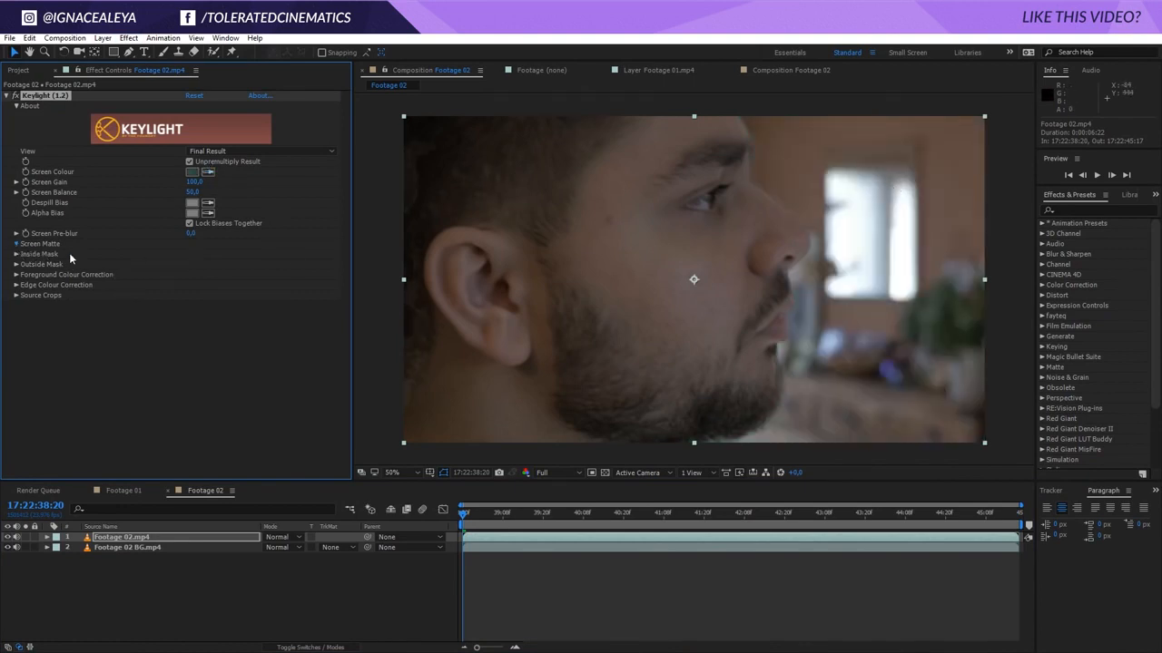
Step: Set Keylight's Screen Matte Clip Black to 15 and Clip White to 85
click(191, 254)
text(15)
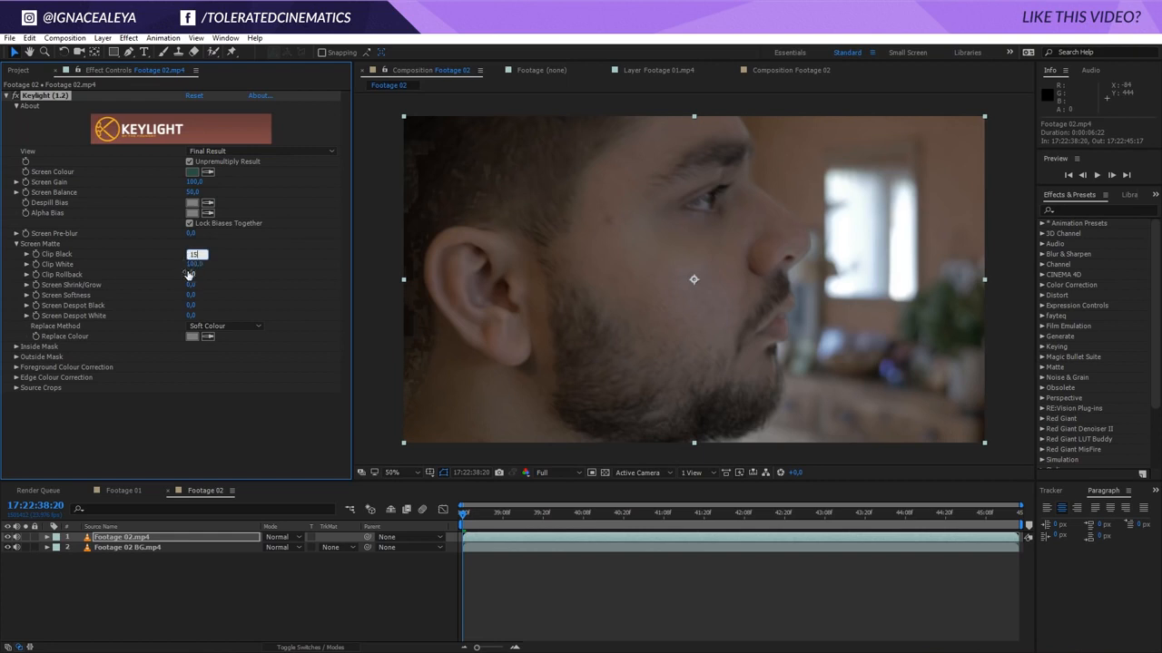
click(192, 264)
text(85)
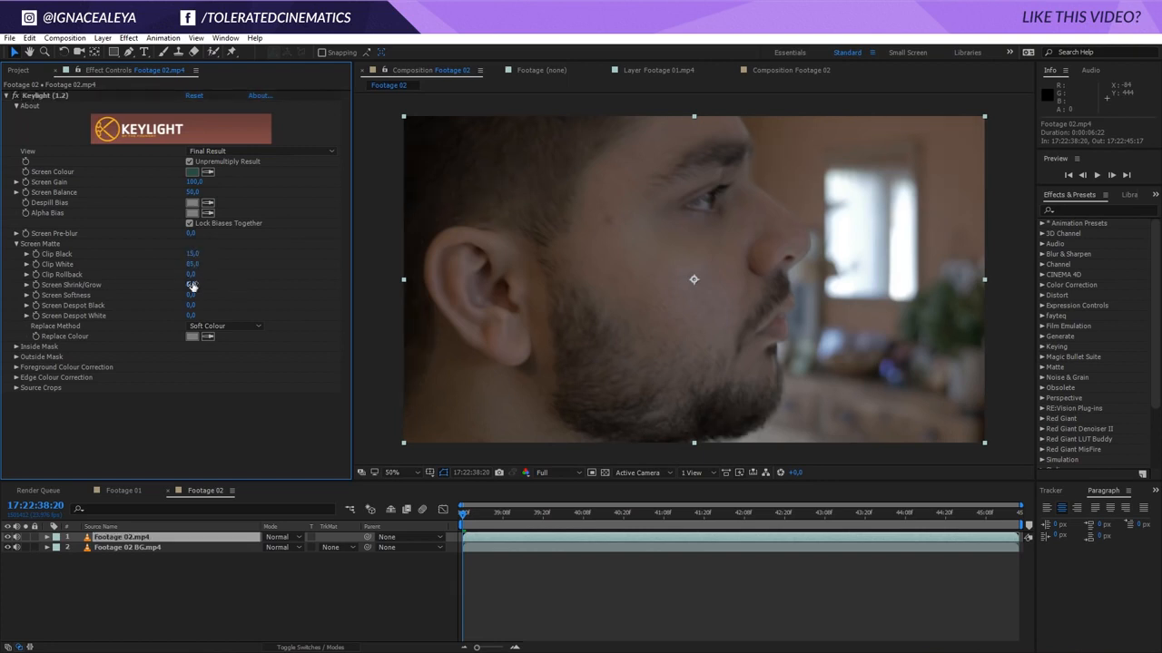
Step: Set Keylight's Screen Shrink/Grow to -5 and Screen Softness to 2 to refine the matte edge
click(193, 274)
click(191, 285)
text(3)
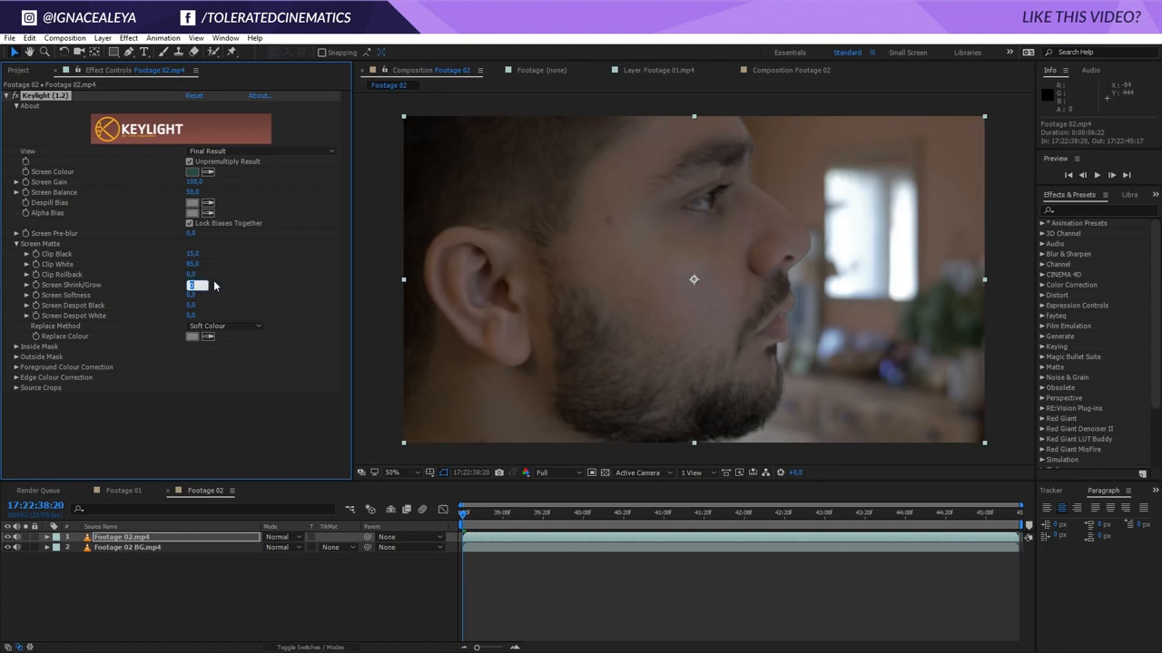
key(Return)
click(191, 294)
text(2)
key(Return)
click(224, 279)
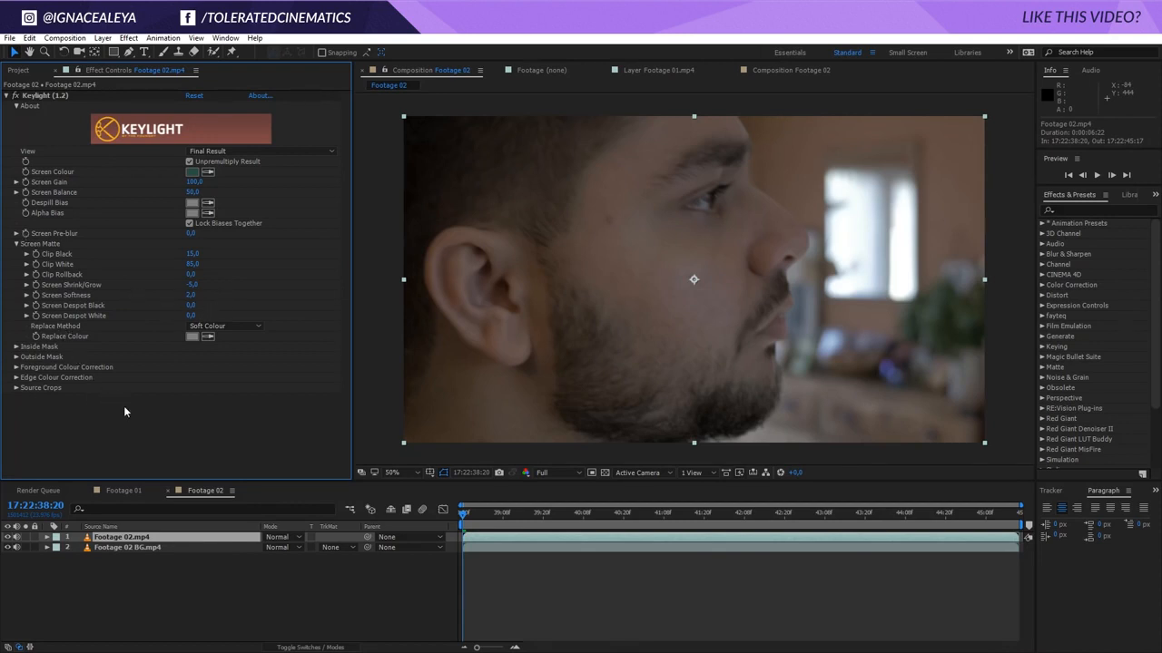
Step: Apply Camera Lens Blur to the Footage 02 BG.mp4 layer with a Blur Radius of 20
click(102, 549)
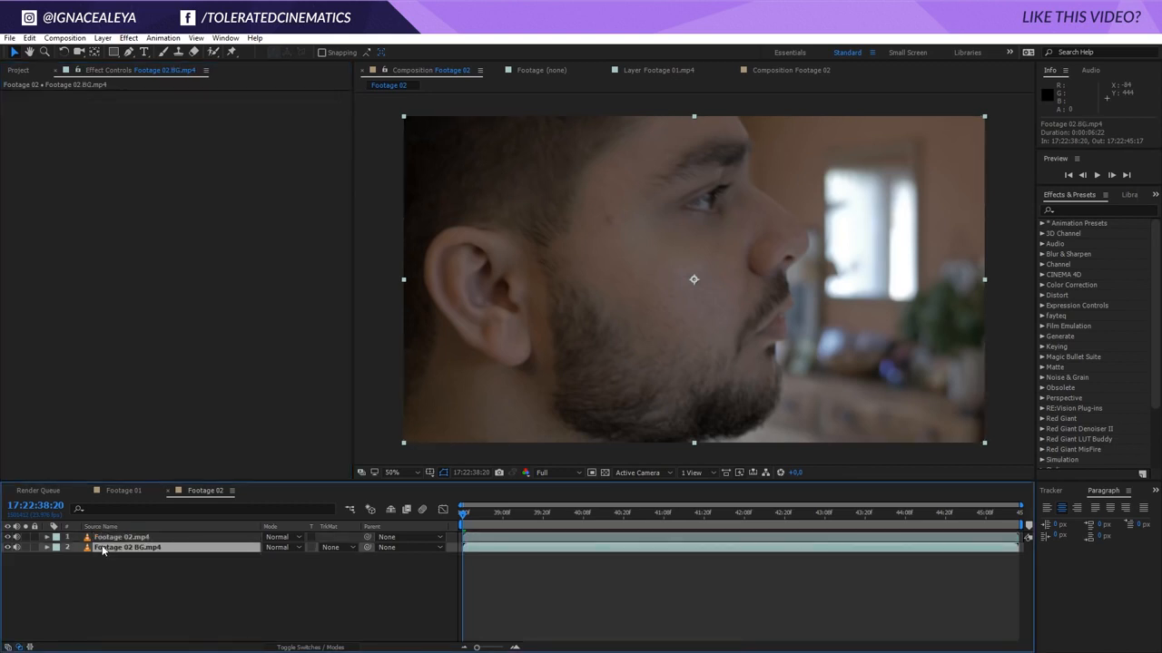
click(128, 37)
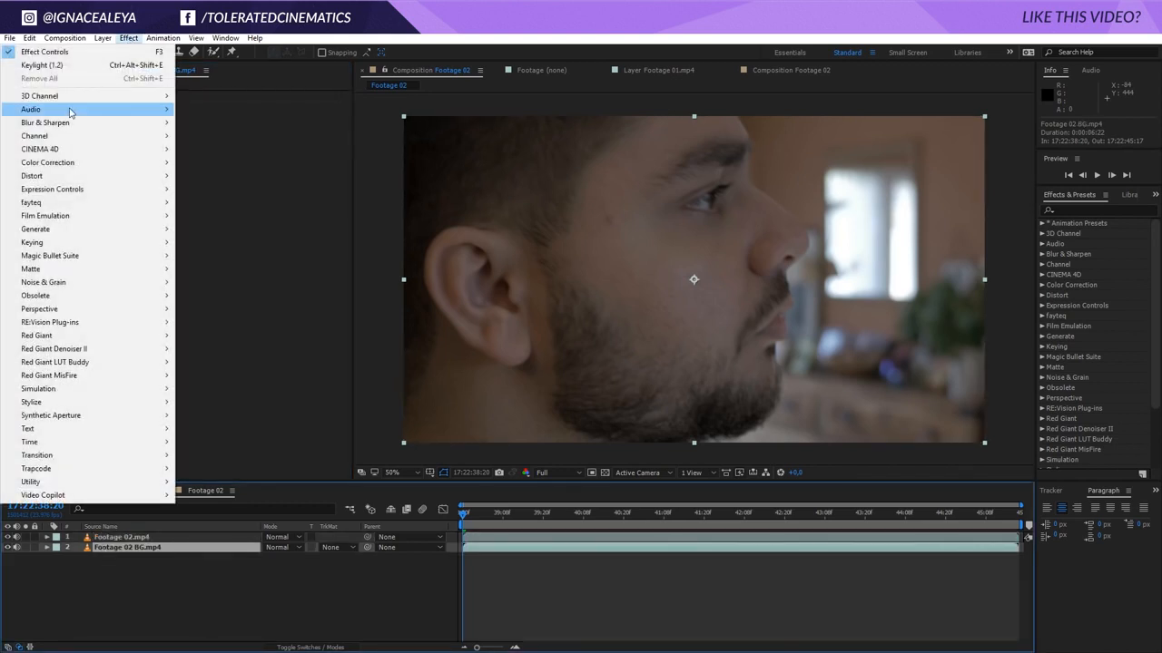
mouse_move(48, 122)
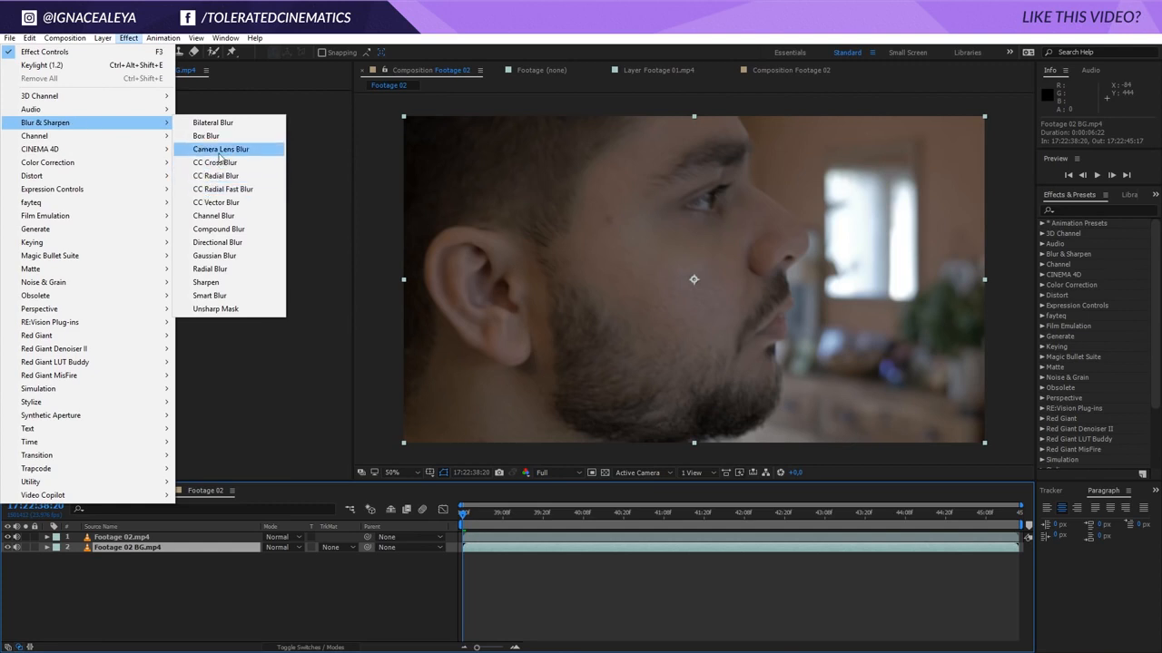
click(210, 149)
click(190, 105)
text(20)
key(Return)
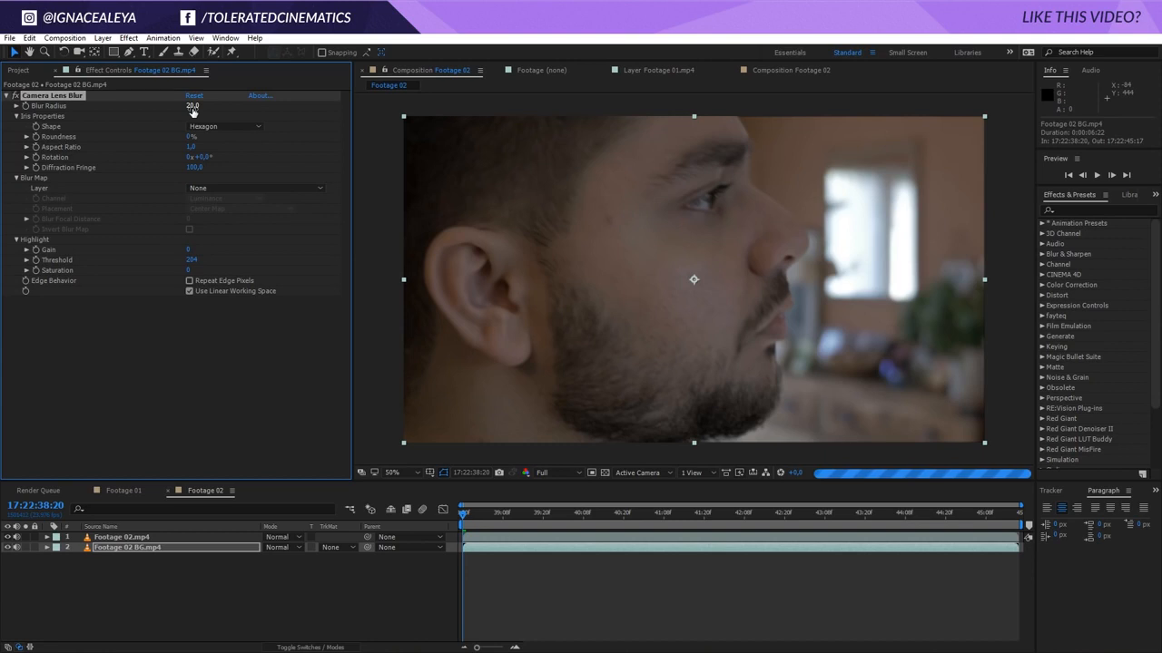
Step: Set the background's Camera Lens Blur Radius to 75 and enable Repeat Edge Pixels
click(192, 107)
text(75)
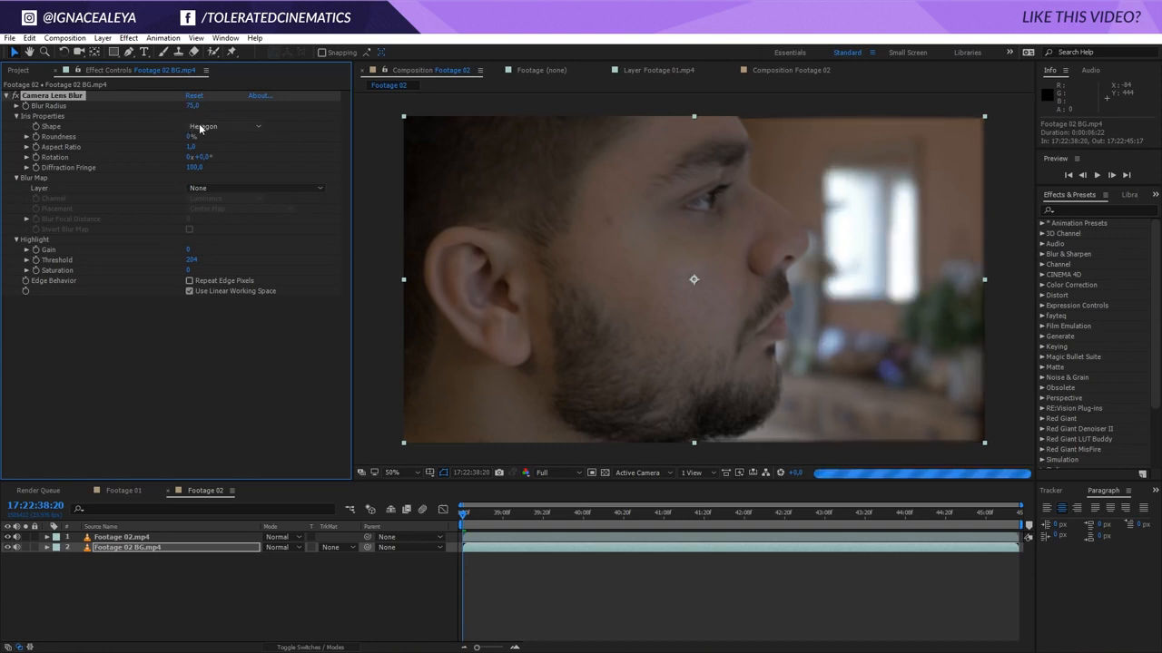
click(218, 280)
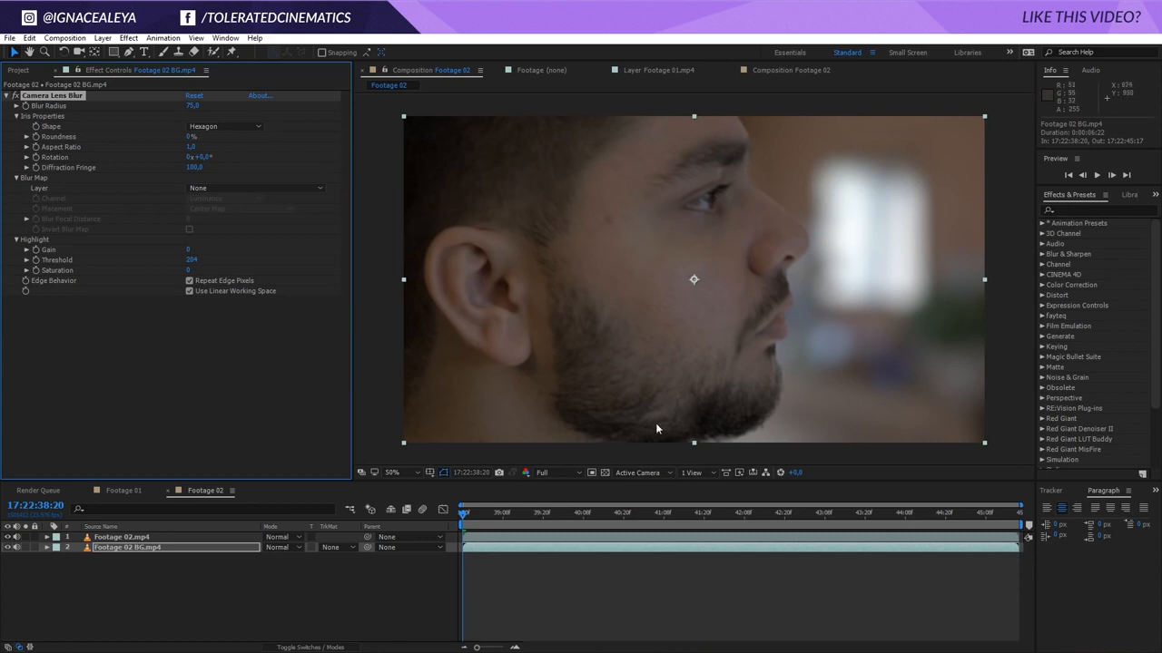
Step: Create a new adjustment layer and place it at the top of the Footage 02 layer stack
right_click(172, 597)
mouse_move(205, 482)
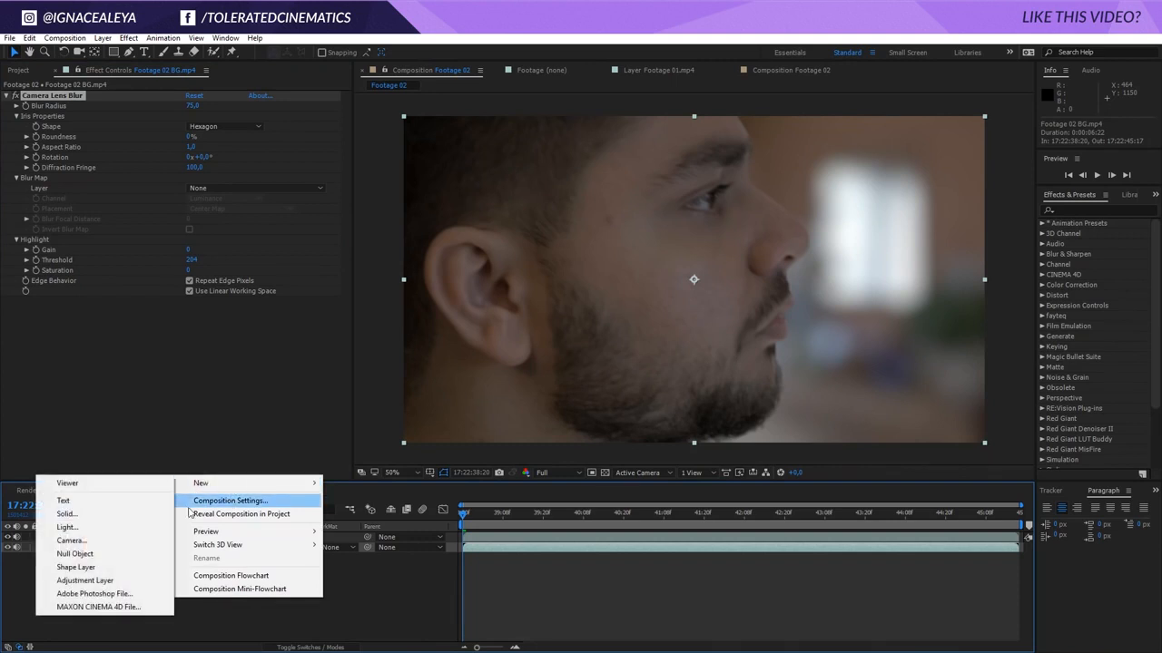
click(103, 581)
drag(152, 548, 160, 538)
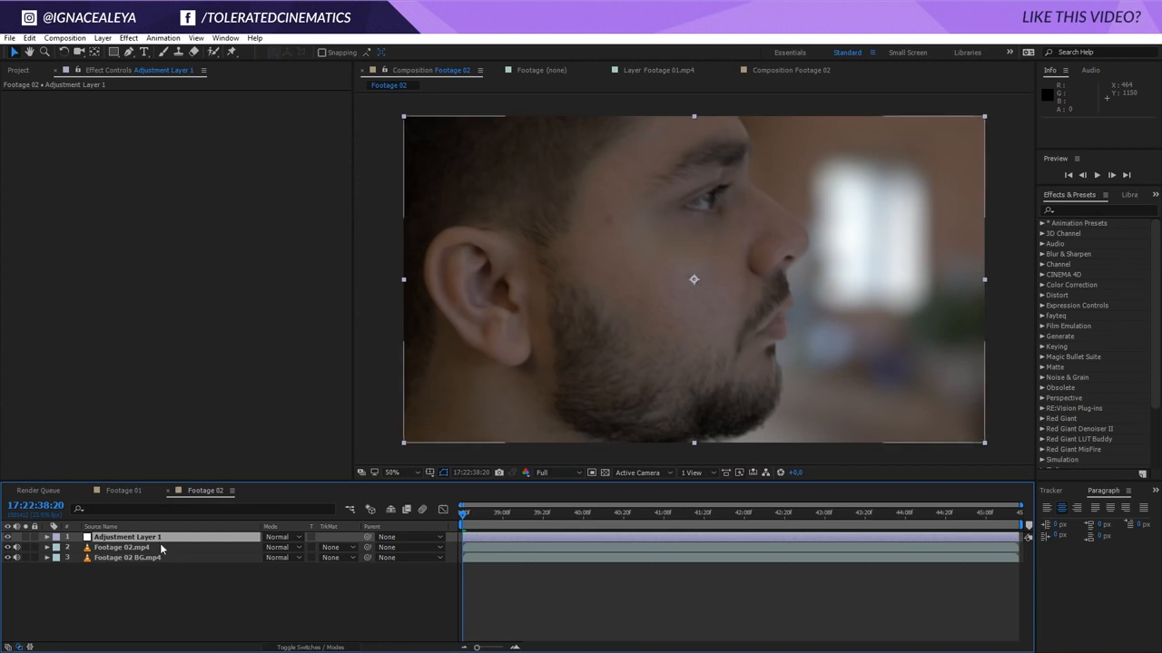
Step: Apply Curves to Adjustment Layer 1 and pull the lower part of the RGB curve down to darken the shadows
click(128, 37)
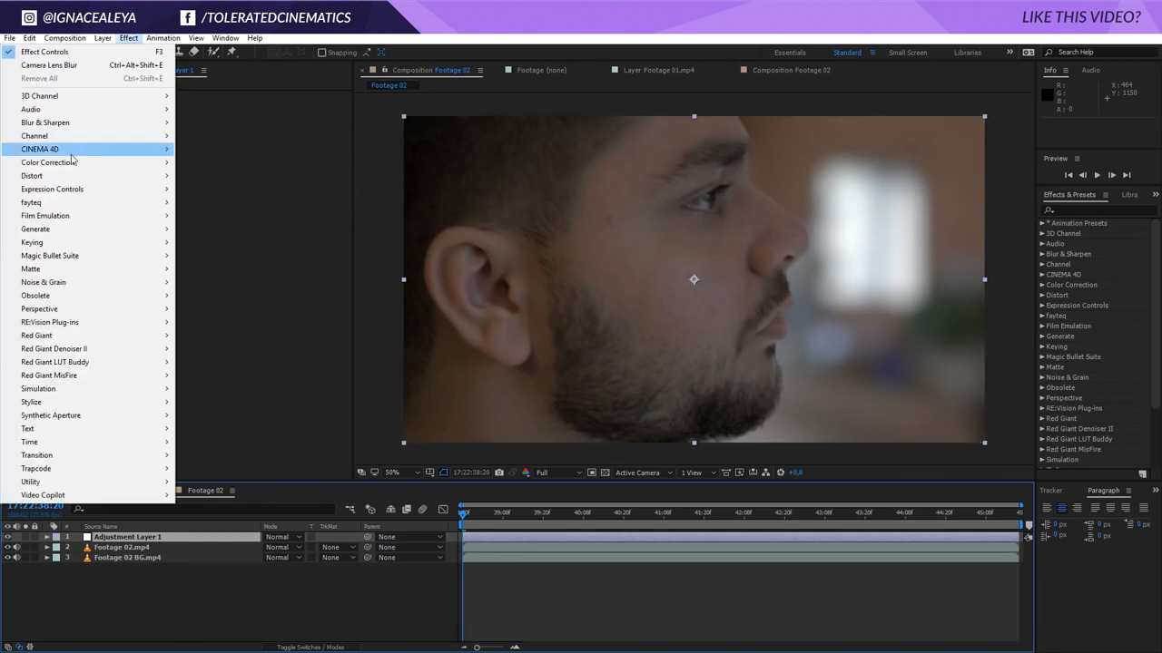
mouse_move(102, 165)
click(203, 403)
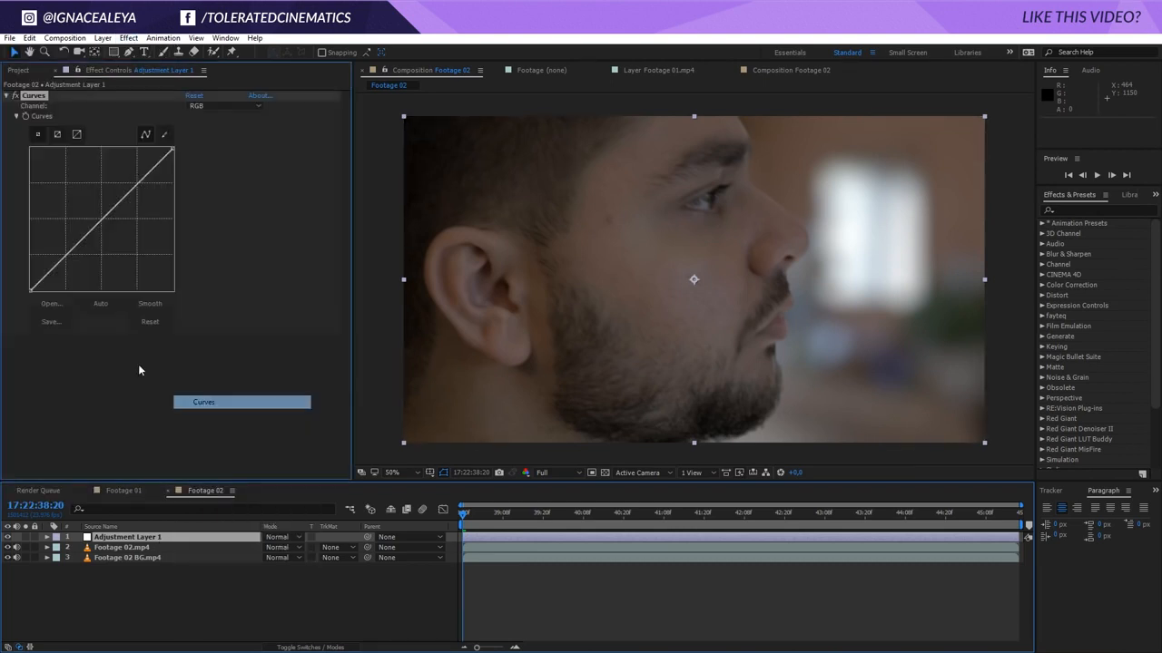
drag(68, 255, 72, 261)
click(84, 243)
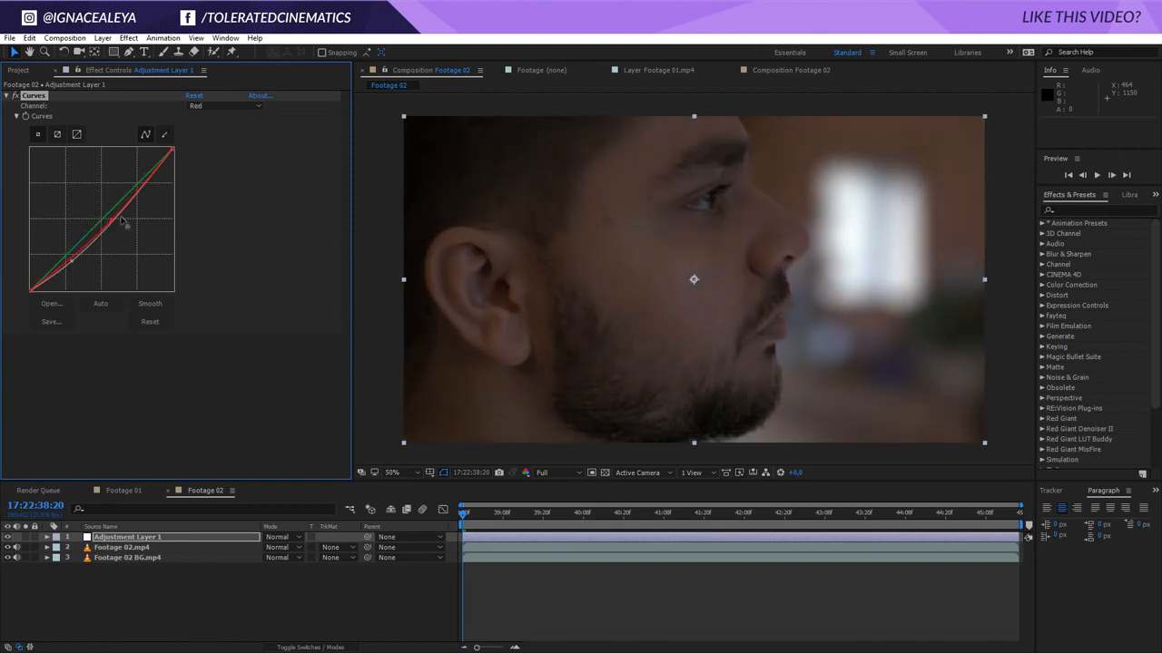
Step: Return Adjustment Layer 1's Curves to the RGB channel and shape a gentle S-curve with darker shadows and brighter highlights
click(229, 107)
click(213, 118)
drag(99, 232, 111, 212)
drag(71, 263, 53, 274)
drag(110, 210, 76, 244)
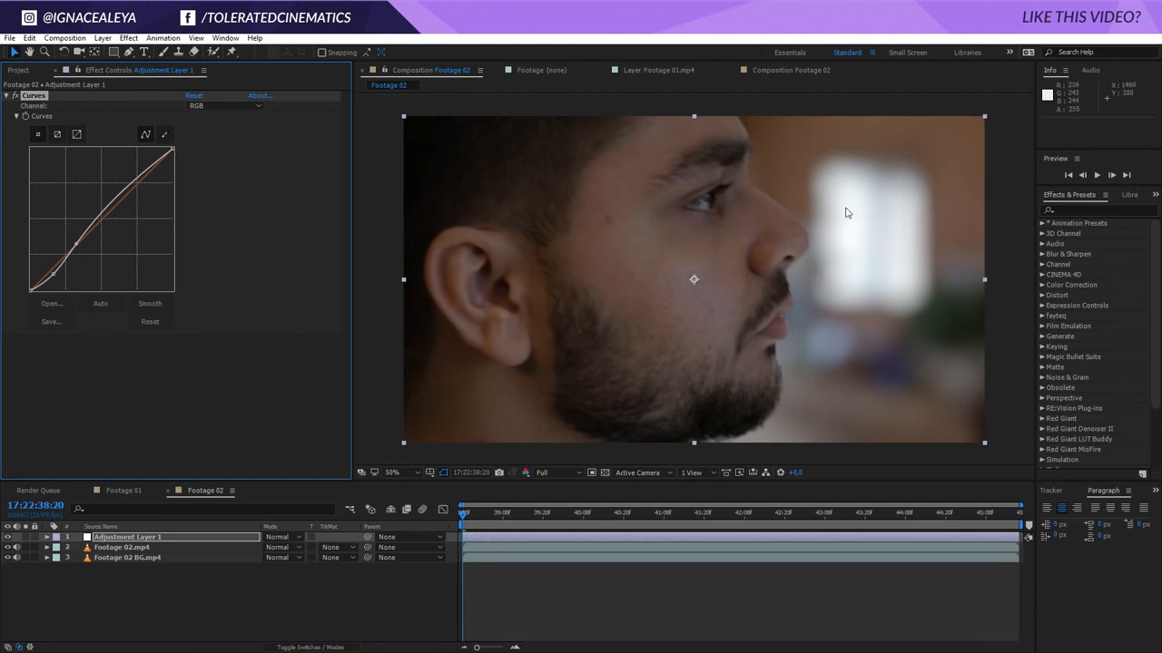
Step: Apply Curves to the Footage 02 BG.mp4 layer and pull the RGB midtones down to darken the background
click(197, 560)
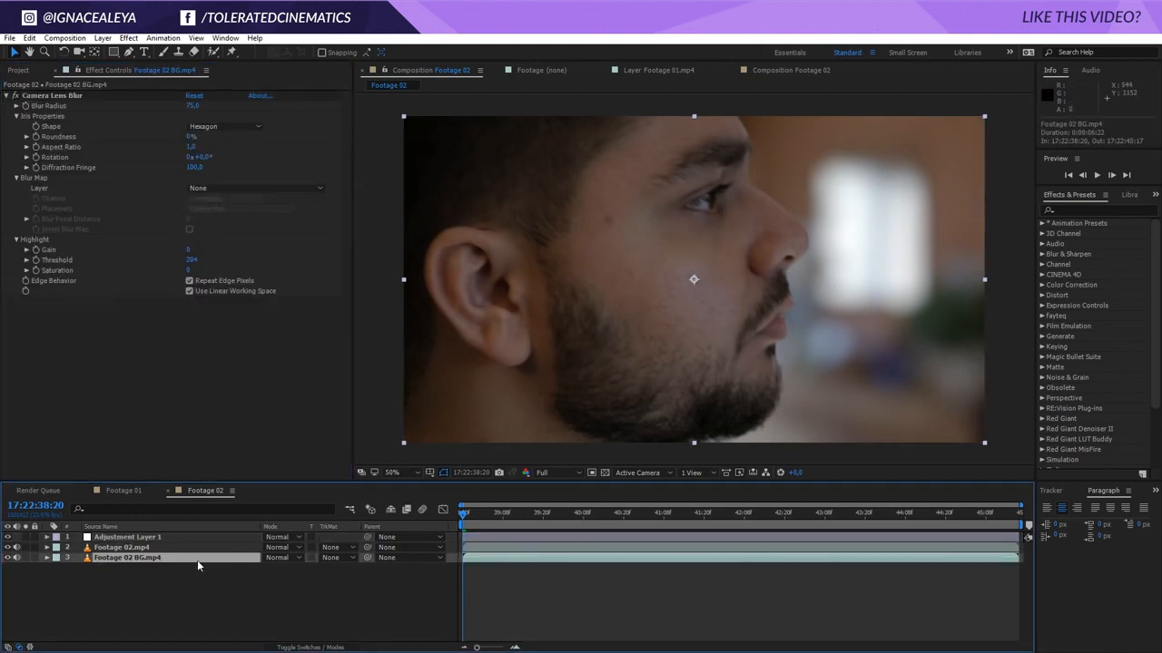
click(128, 37)
mouse_move(53, 163)
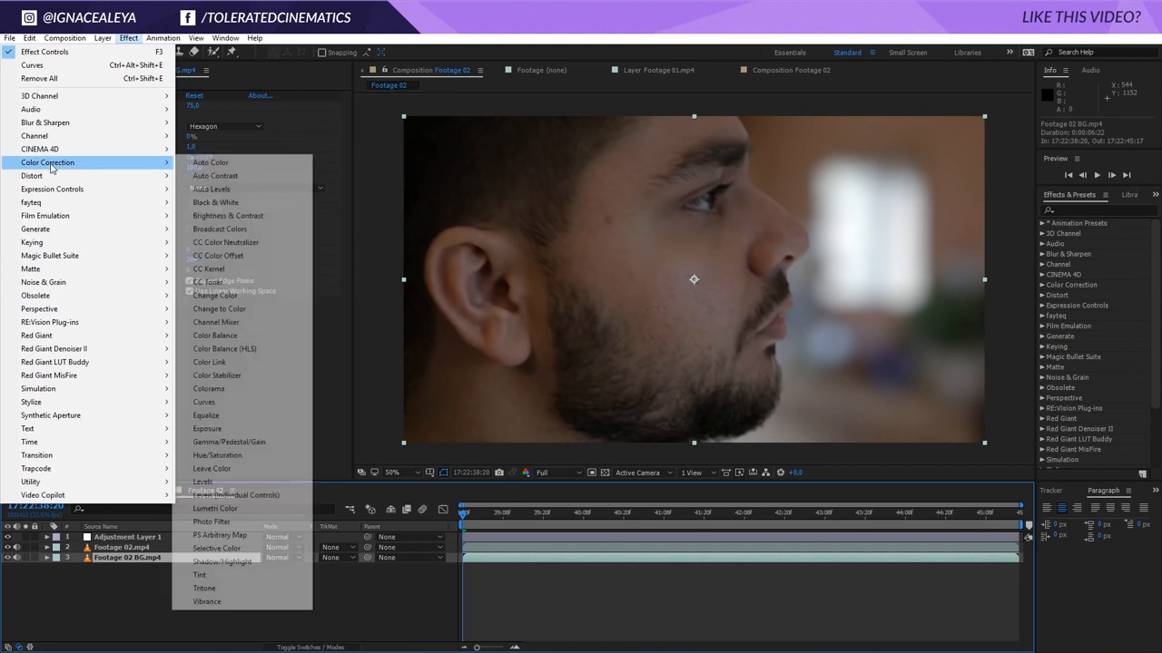
click(203, 402)
drag(110, 365, 91, 393)
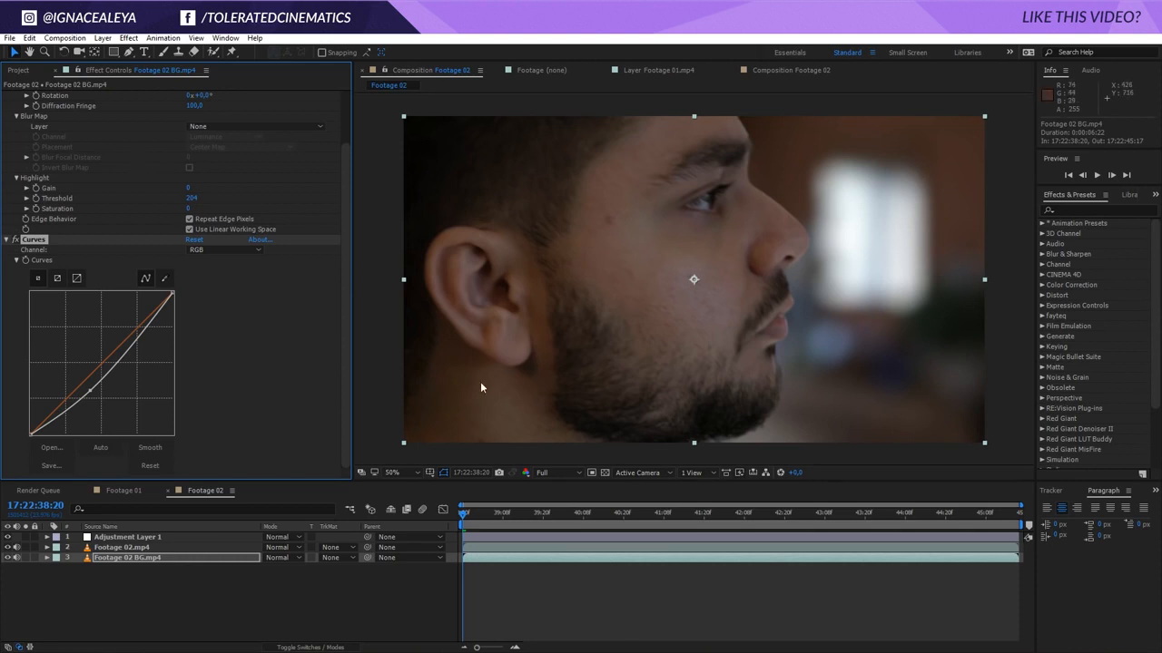
Step: Apply Curves to the keyed Footage 02.mp4 layer and raise the upper part of the RGB curve to brighten the man
click(122, 547)
click(128, 38)
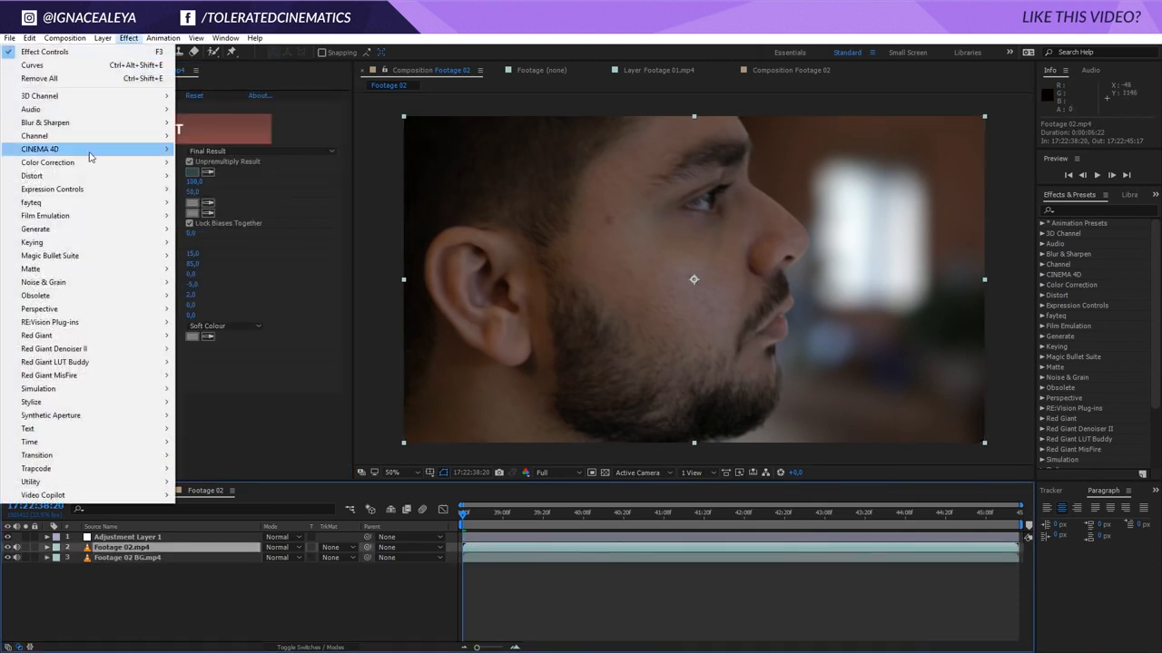
mouse_move(95, 162)
click(204, 405)
drag(100, 373, 122, 336)
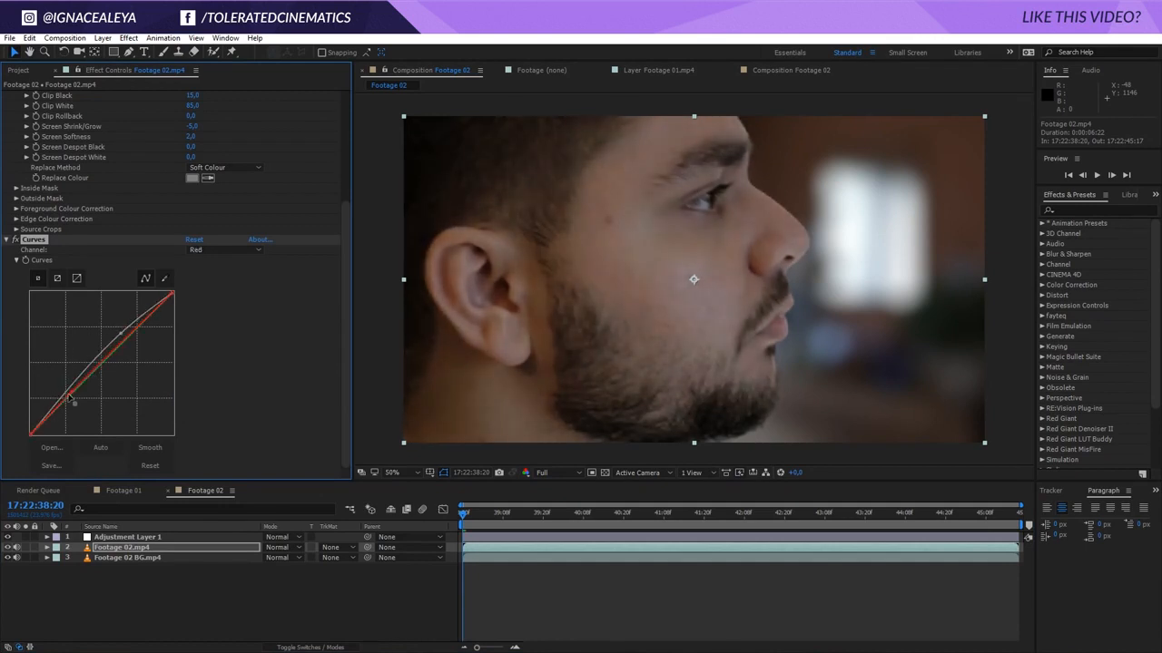
Step: Return Footage 02.mp4's Curves to the RGB channel and pull the shadows down slightly for more contrast
click(69, 405)
drag(66, 402, 504, 310)
click(207, 251)
click(212, 264)
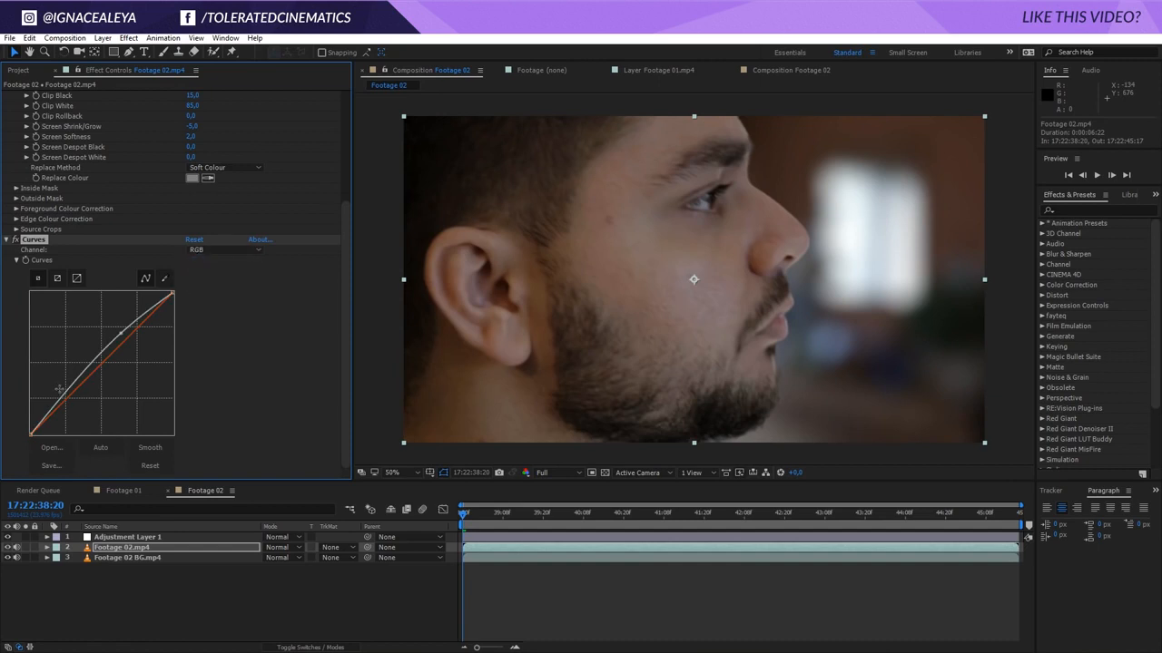
drag(59, 403, 58, 411)
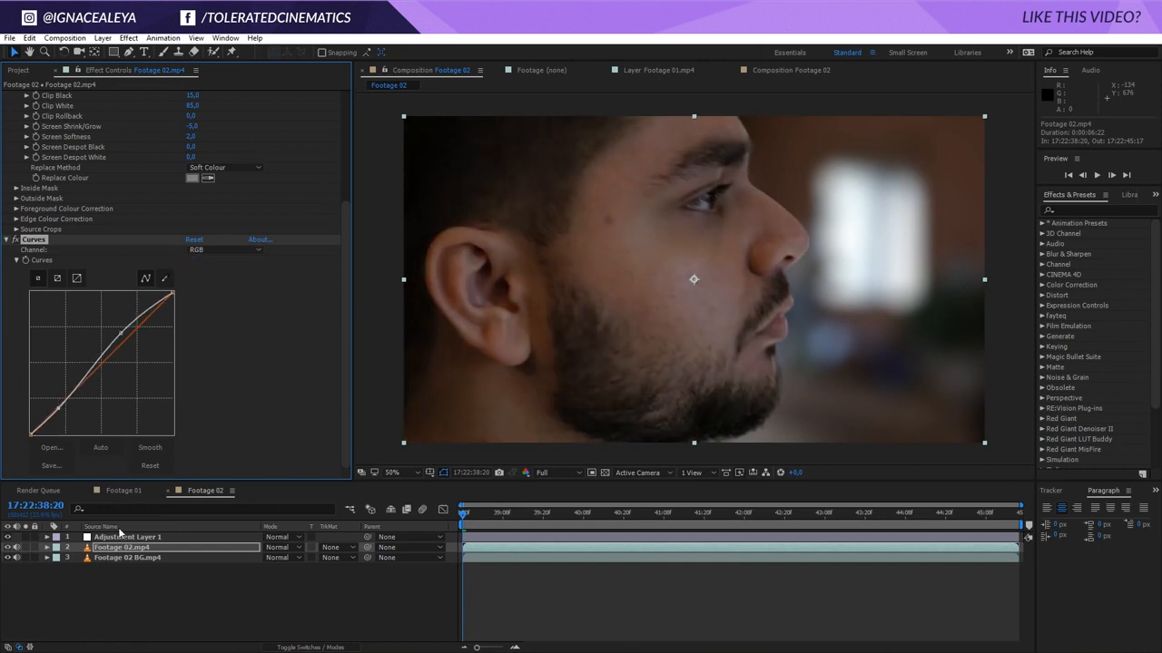
Step: Apply Unsharp Mask to Adjustment Layer 1 with an Amount of 150
click(119, 536)
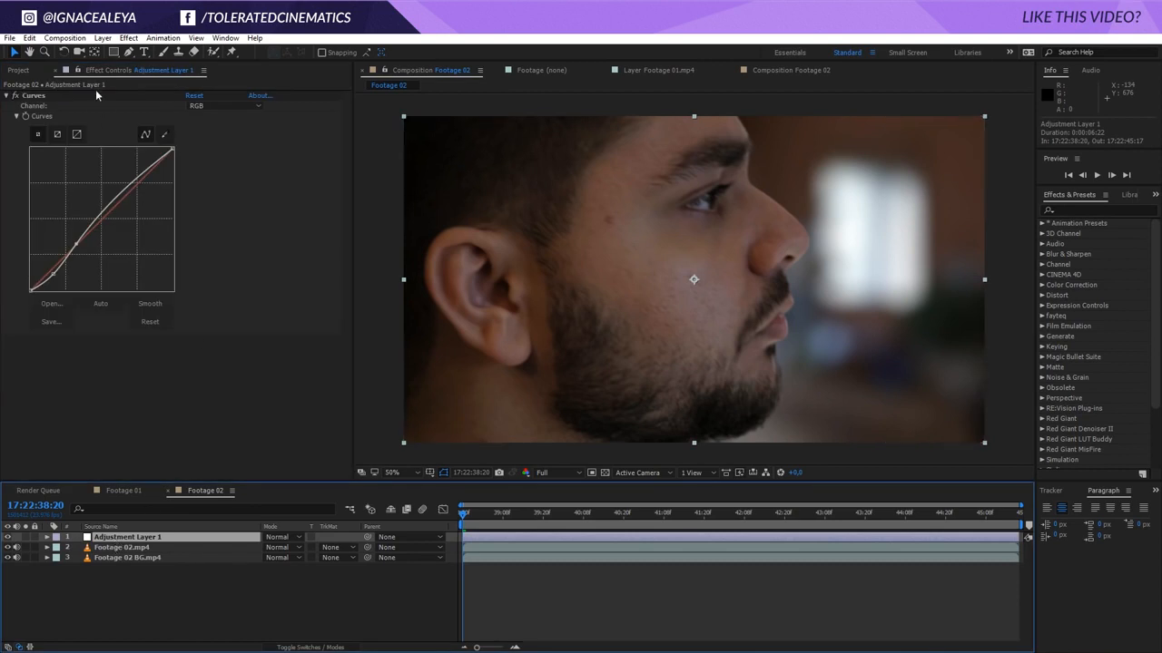
click(128, 37)
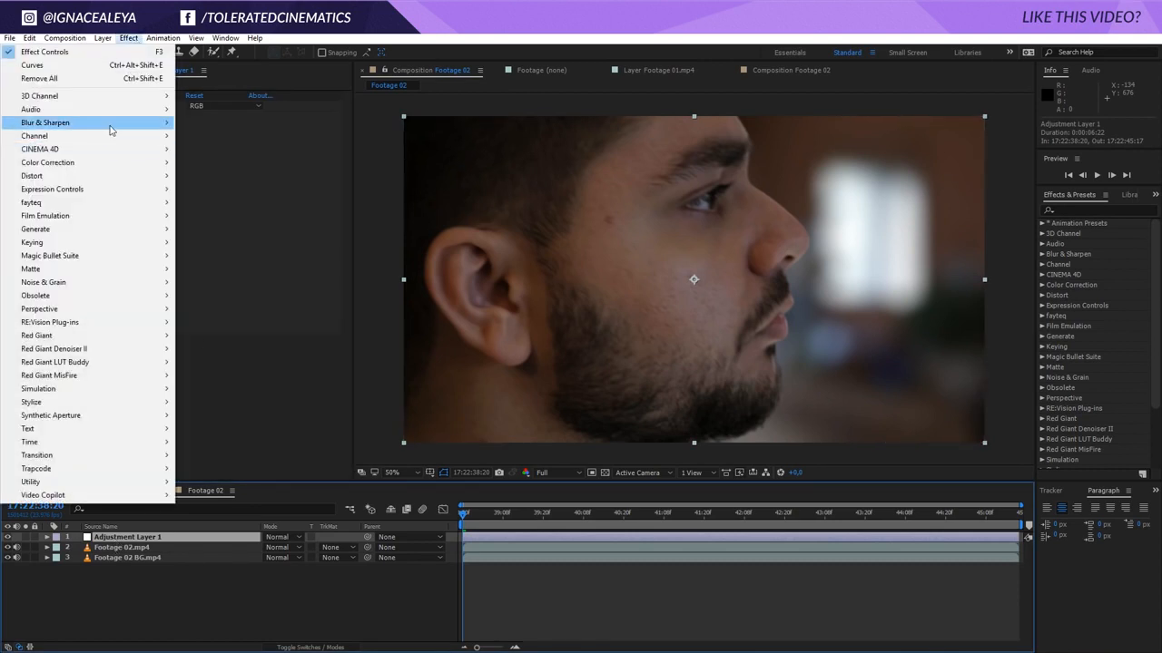
mouse_move(110, 130)
click(217, 309)
click(191, 350)
key(Return)
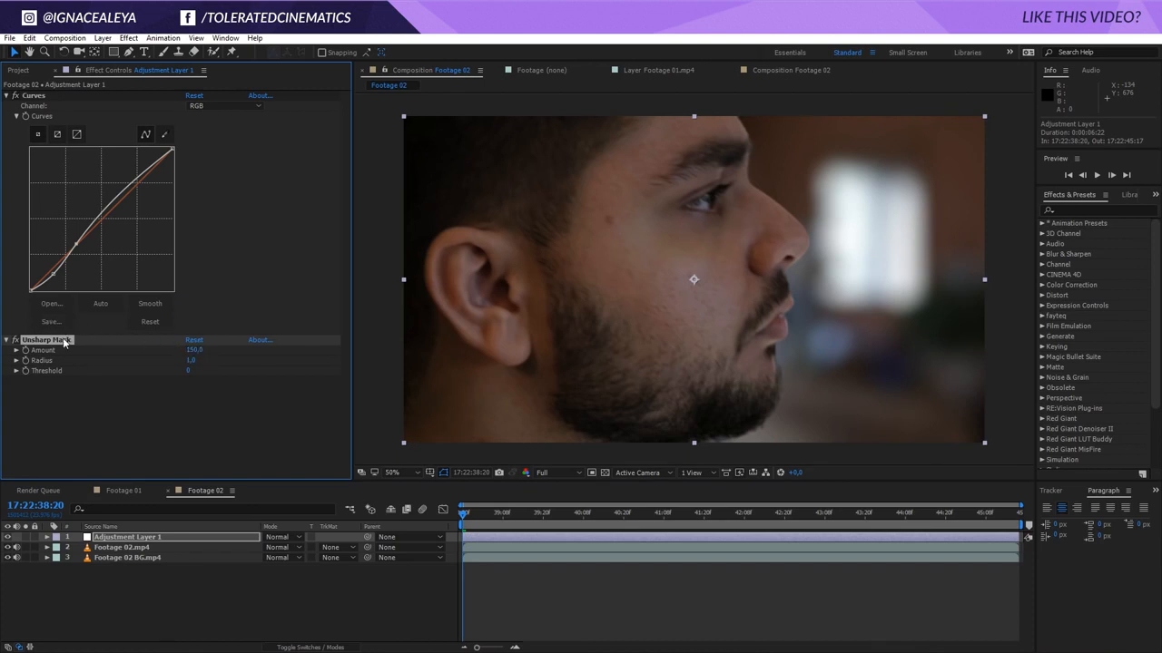
Step: Duplicate the Unsharp Mask on Adjustment Layer 1 and set the copy's Radius to 25 and Amount to 25
key(ctrl+d)
click(190, 402)
text(25)
key(Return)
click(195, 392)
text(25)
key(Return)
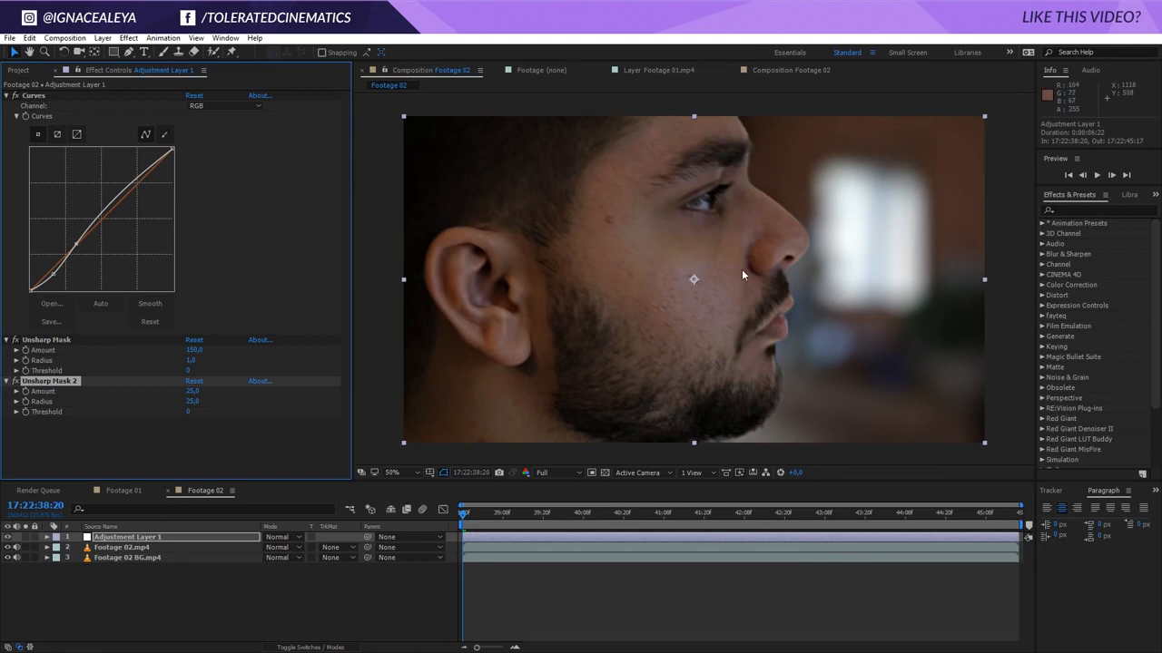
click(53, 274)
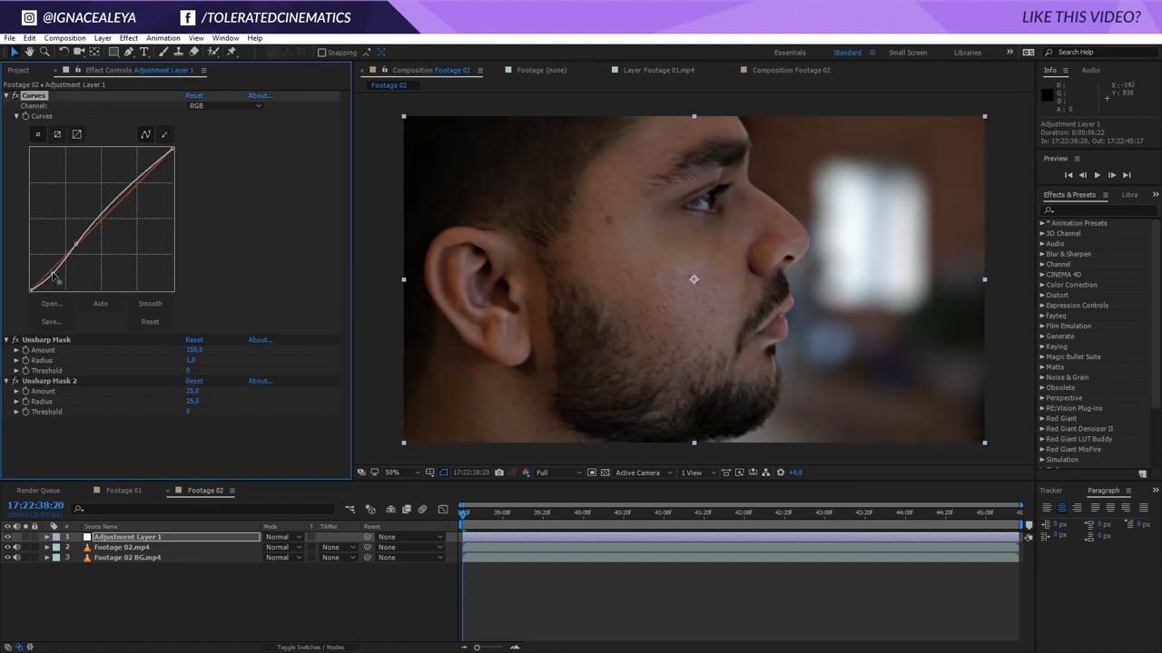
Step: Copy Adjustment Layer 1 from the Footage 02 composition and paste it at the top of the Footage 01 composition
click(118, 490)
click(202, 490)
click(138, 539)
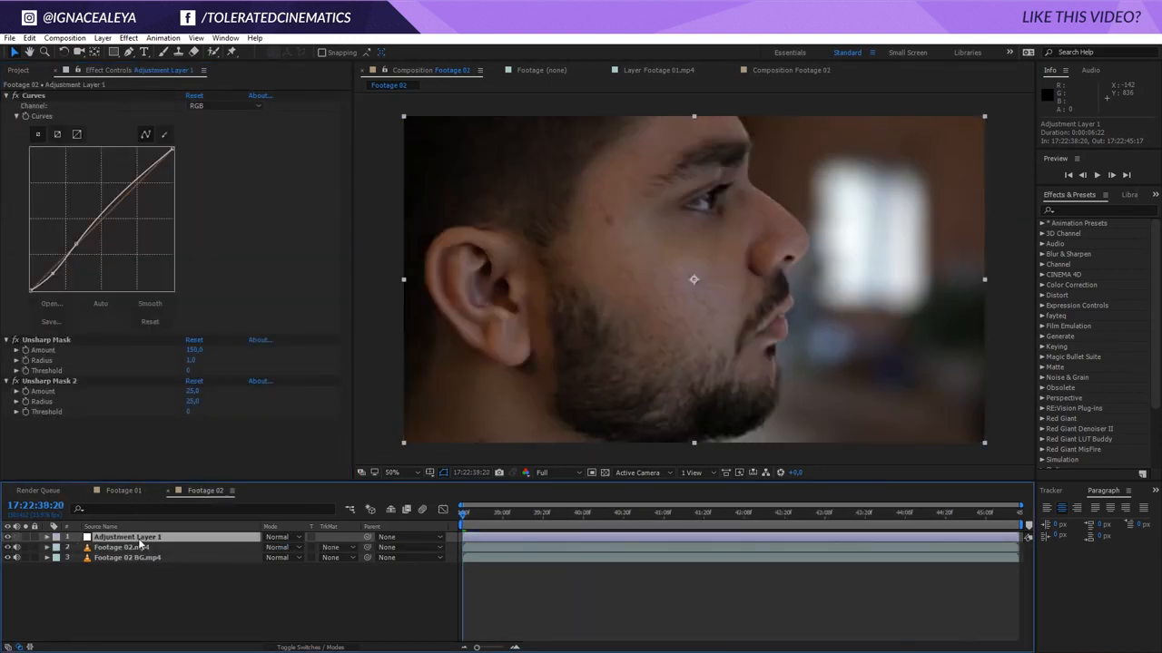
key(ctrl+c)
click(30, 38)
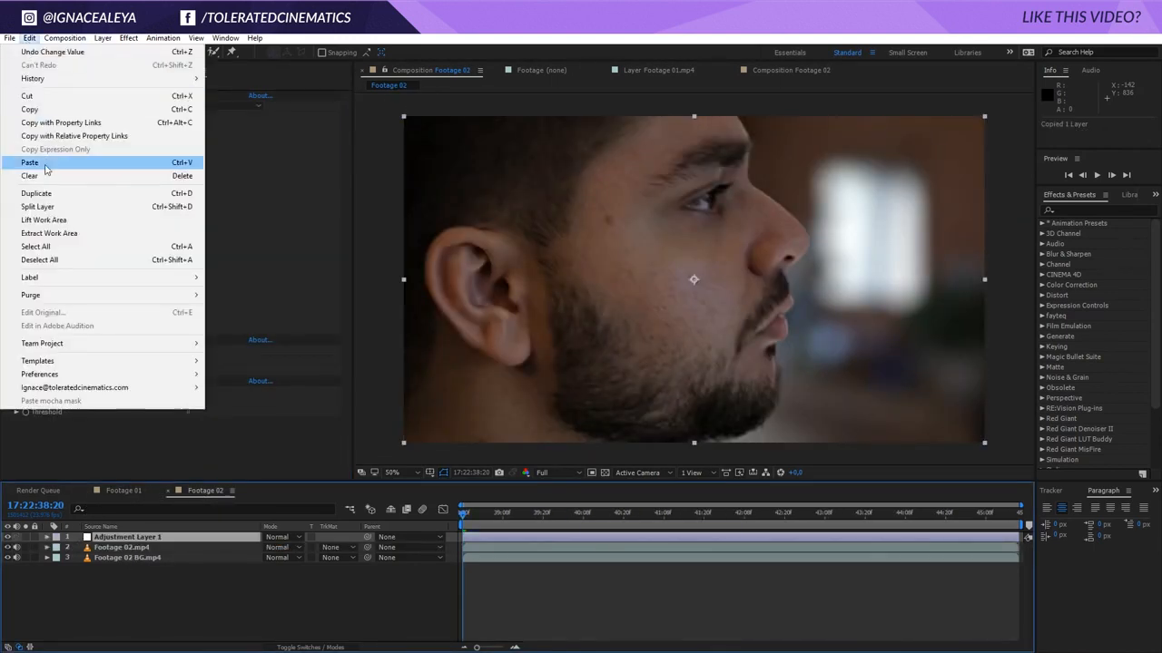
click(61, 123)
click(124, 490)
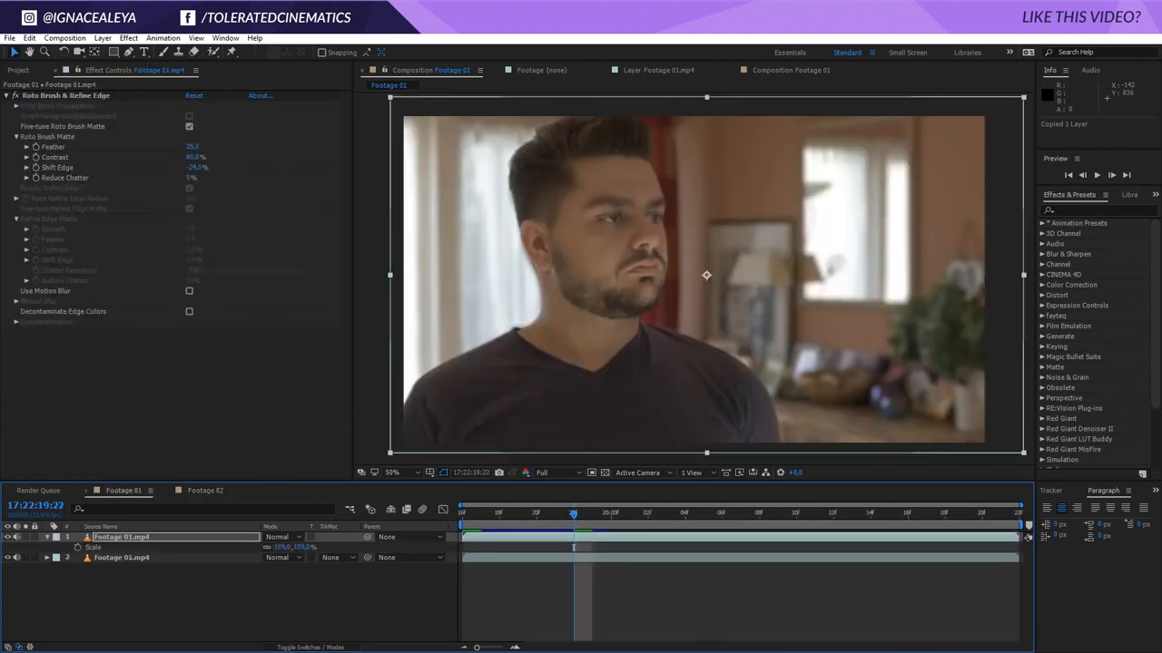
click(30, 38)
click(49, 163)
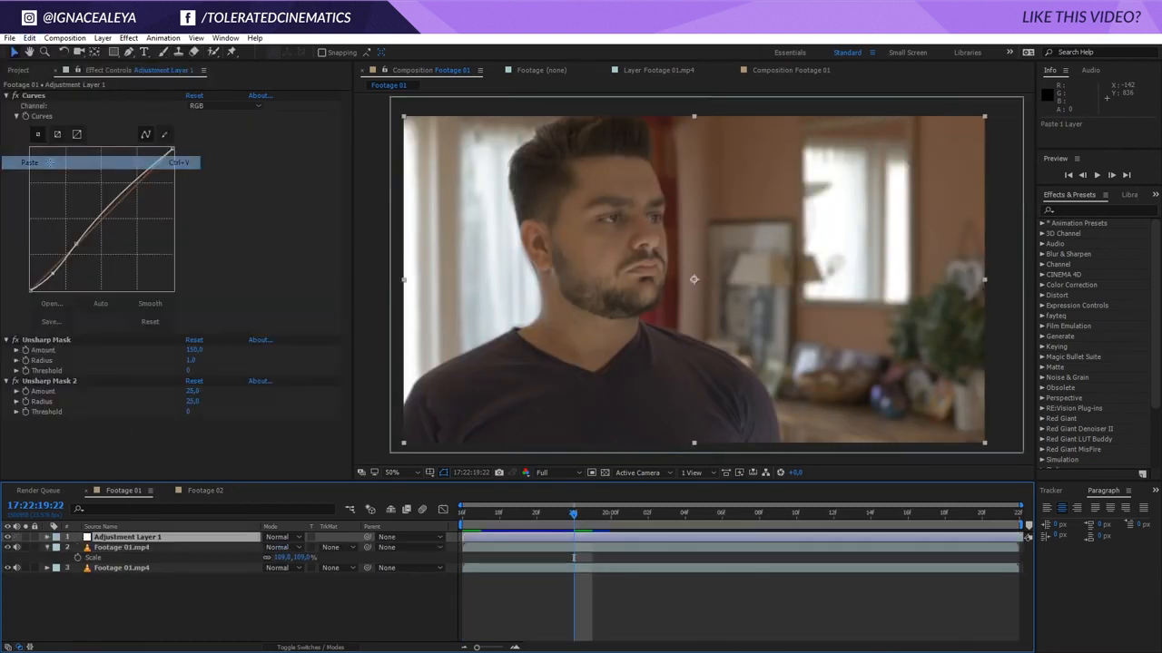
Step: Compare the Footage 01 shot with and without Adjustment Layer 1 by toggling its visibility, leaving it visible
click(8, 538)
click(8, 538)
click(8, 538)
click(8, 538)
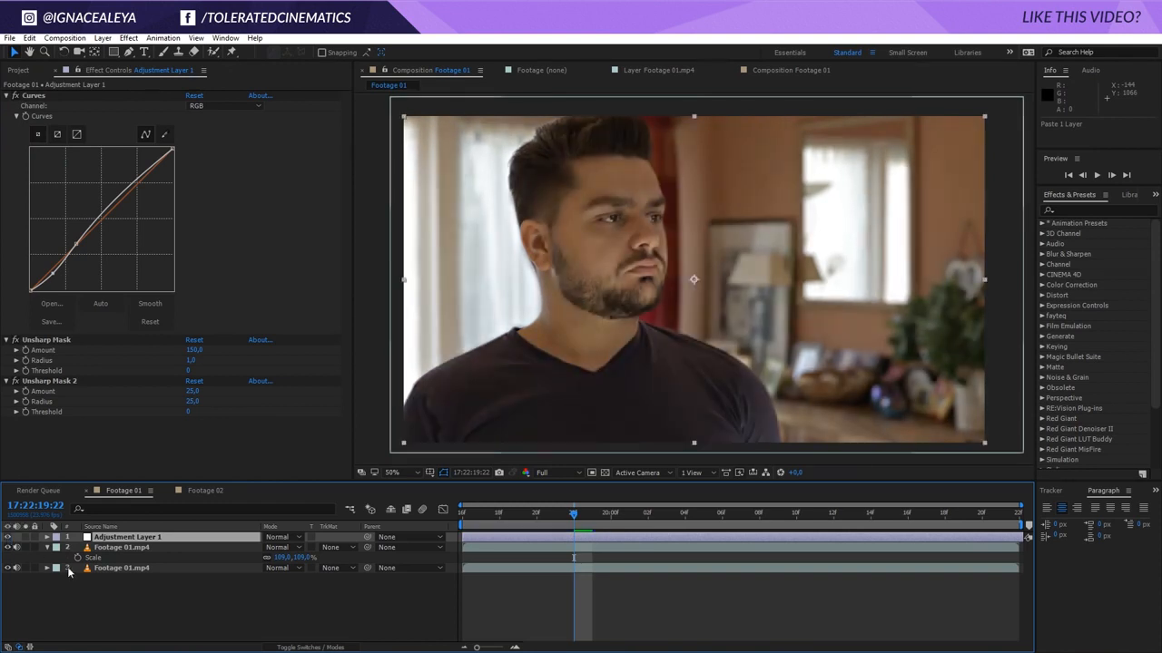
Step: Create a new adjustment layer directly above the blurred background Footage 01.mp4 layer
click(113, 569)
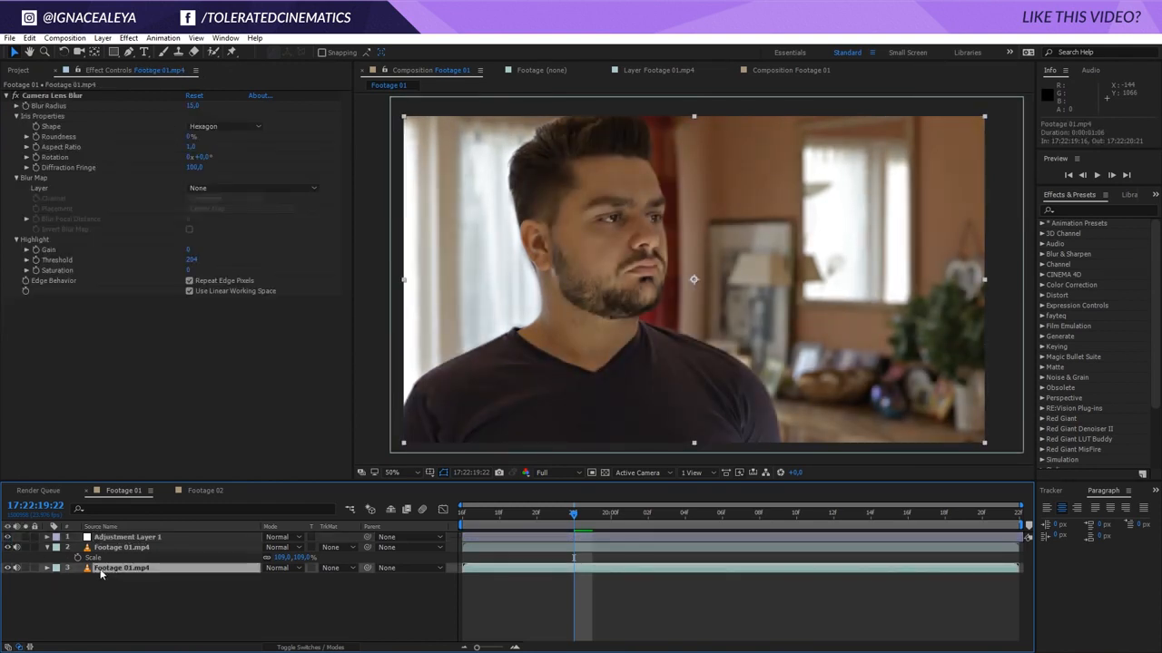
click(103, 38)
mouse_move(154, 54)
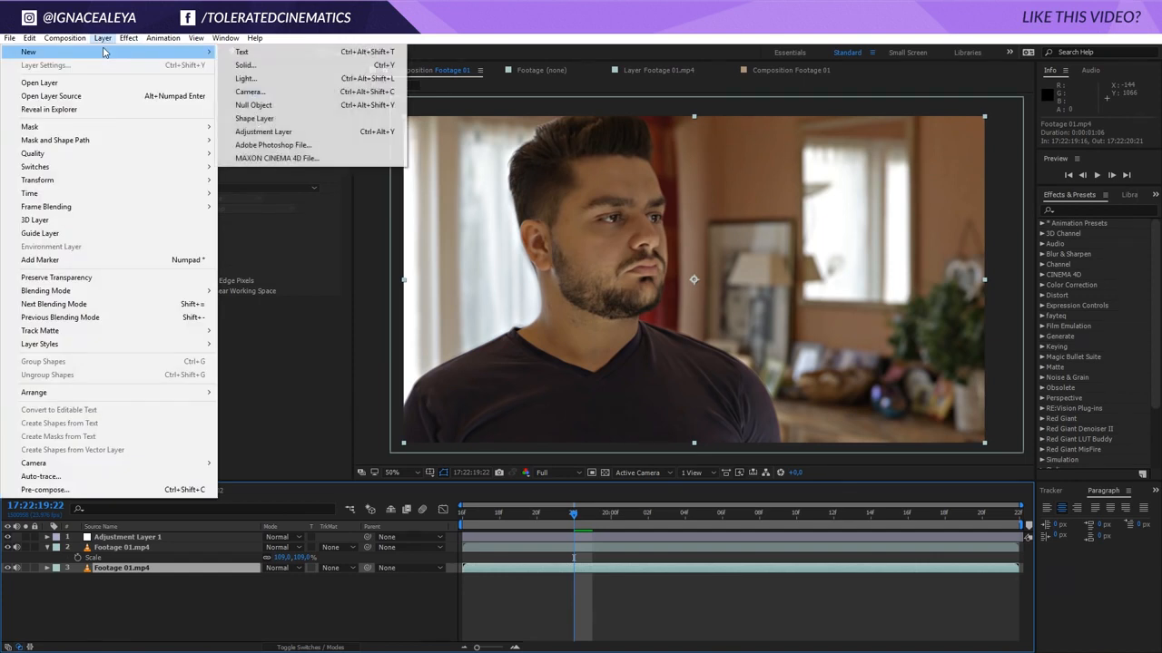
click(259, 133)
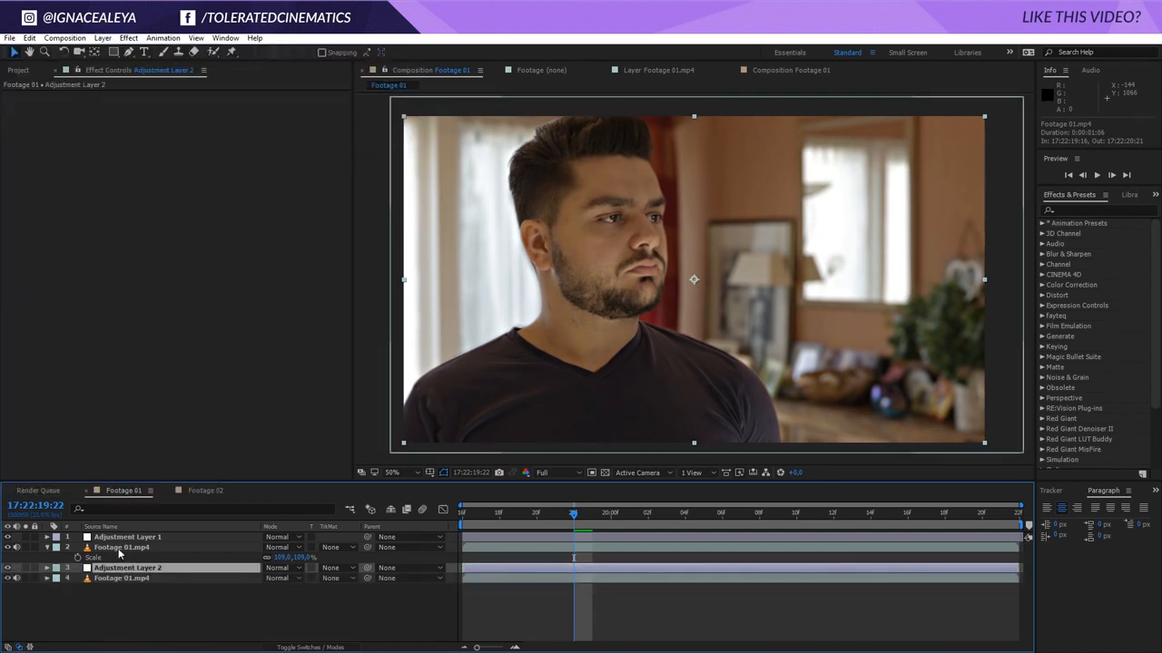
Step: Apply Curves to Adjustment Layer 2 and bend the RGB curve downward to darken the background behind the man
click(128, 38)
mouse_move(81, 162)
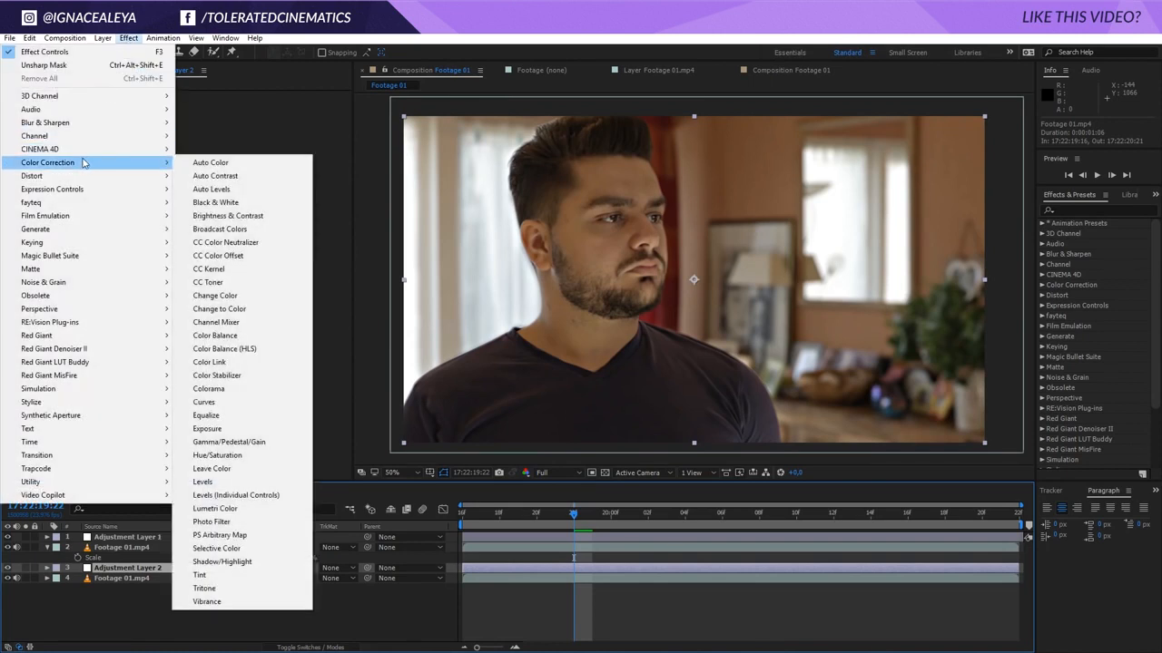
click(226, 402)
drag(93, 231, 100, 242)
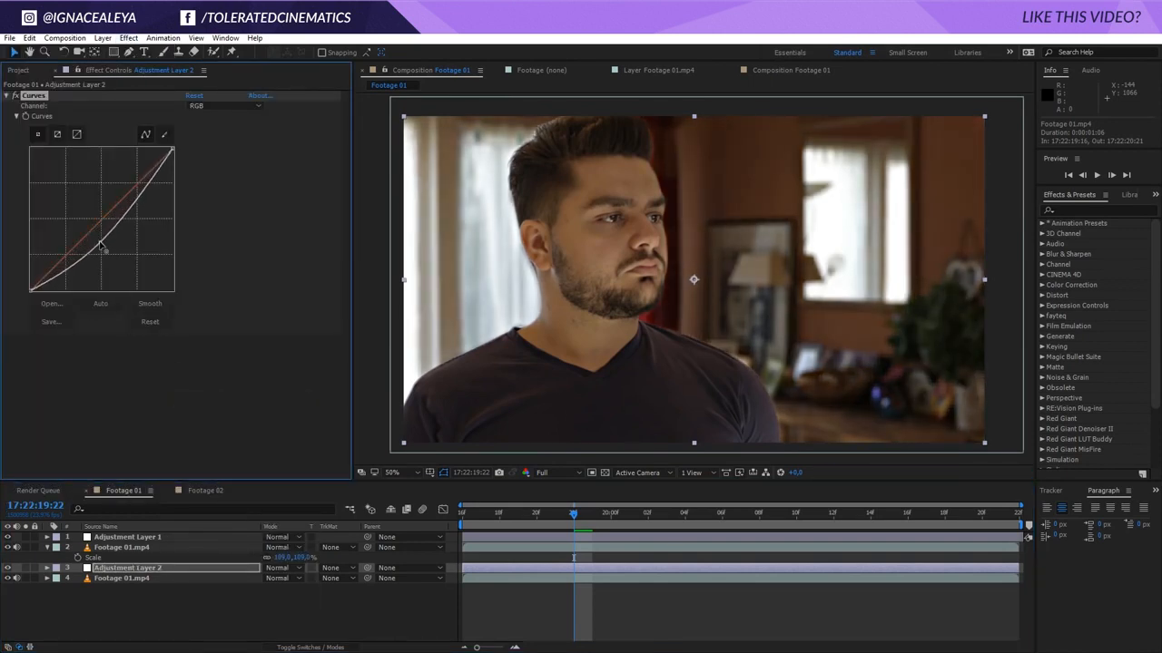
scroll(670, 321, down, 2)
scroll(670, 320, up, 2)
drag(101, 247, 270, 212)
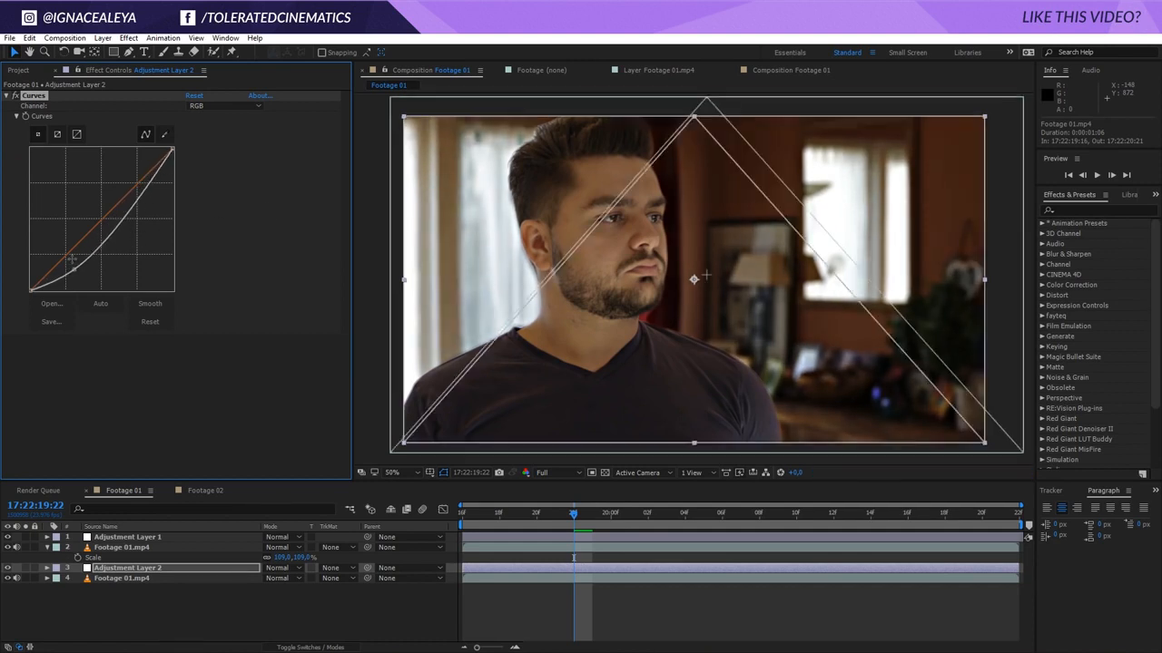
Step: Ease the RGB curve on Adjustment Layer 2 and add a full-frame elliptical mask set to Subtract
mouse_move(74, 269)
mouse_down()
mouse_move(58, 236)
mouse_move(89, 259)
mouse_up()
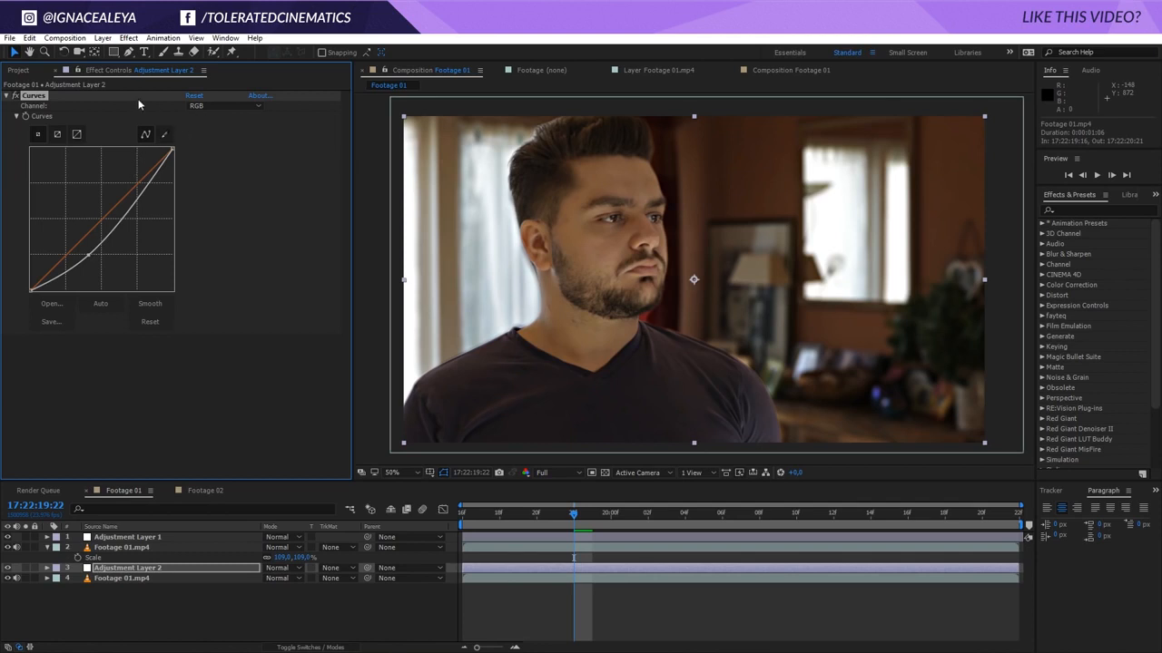
drag(116, 51, 174, 92)
double_click(115, 53)
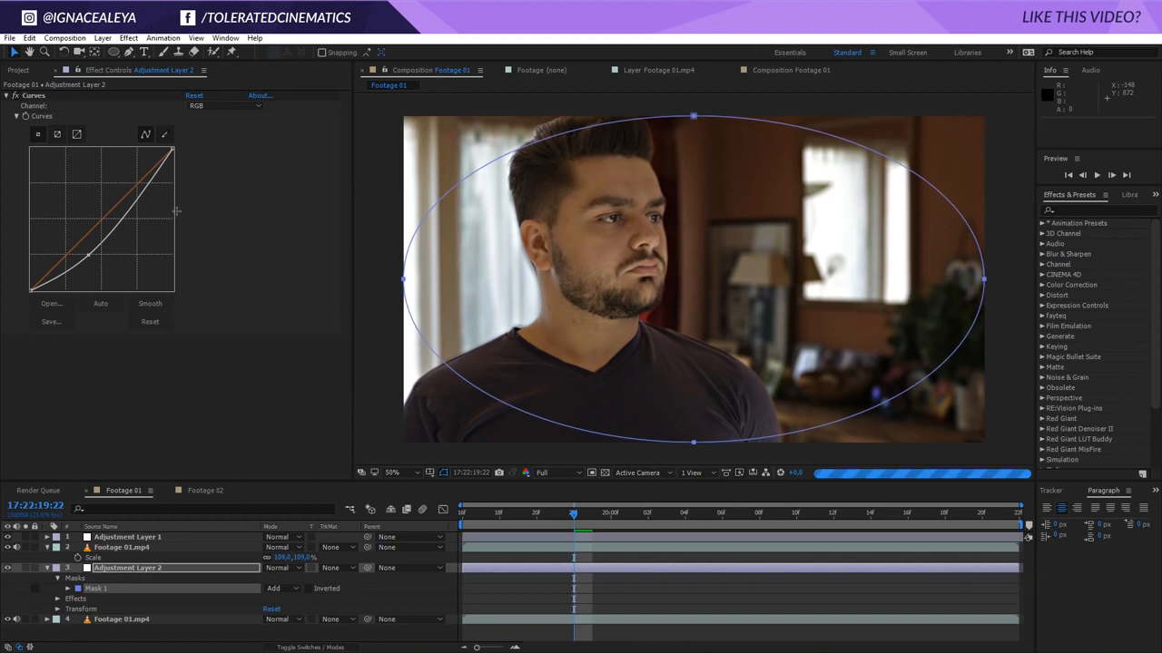
click(285, 592)
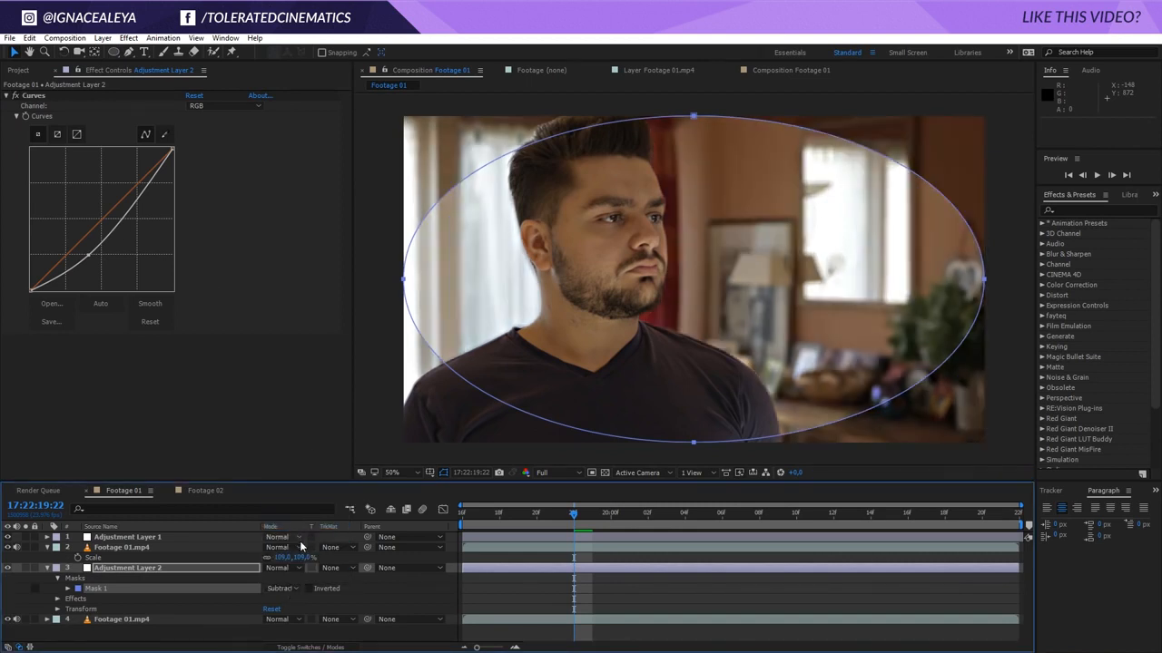
Step: Set the feather of Adjustment Layer 2's elliptical mask to 539 pixels for a soft vignette
key(f)
drag(285, 589, 425, 599)
click(230, 586)
drag(289, 590, 579, 591)
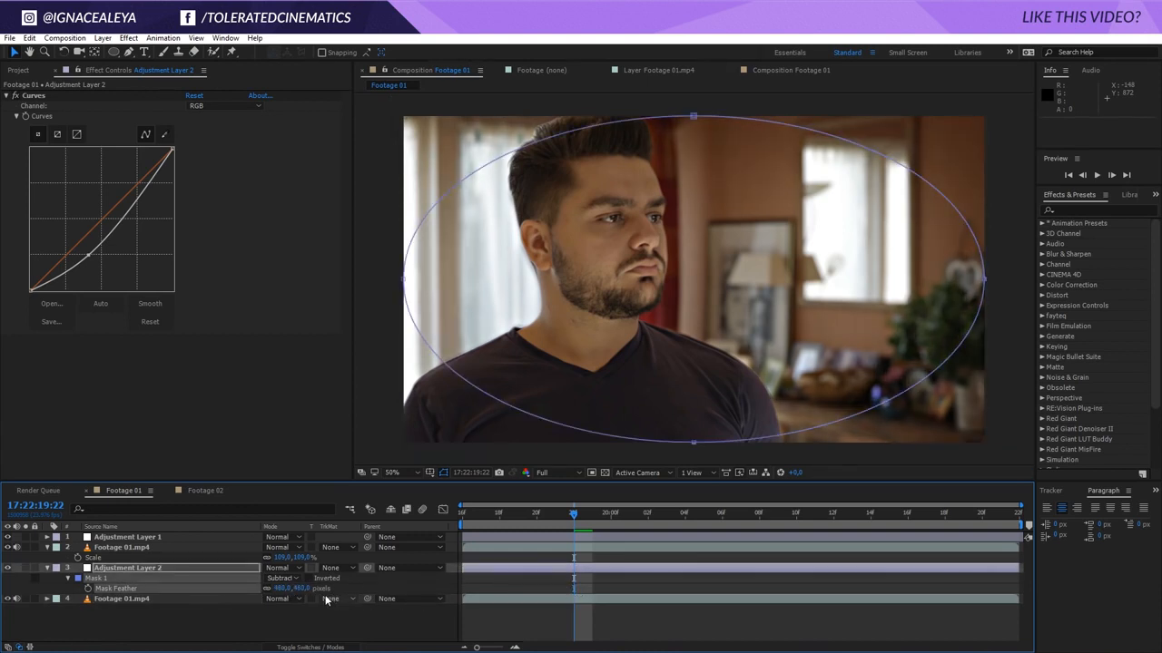
drag(298, 588, 348, 587)
click(474, 578)
Step: Try Adjustment Layer 2 above the man's layer, return it beneath, and pull its RGB curve further down
drag(157, 569, 156, 542)
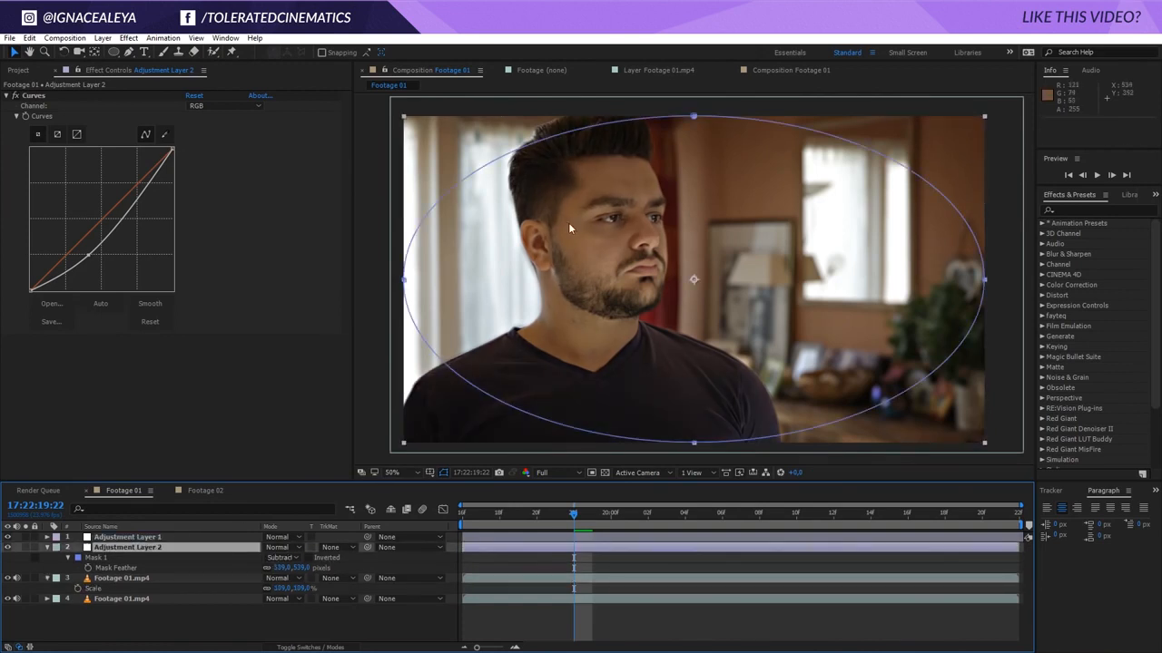
drag(180, 550, 156, 596)
drag(88, 258, 93, 263)
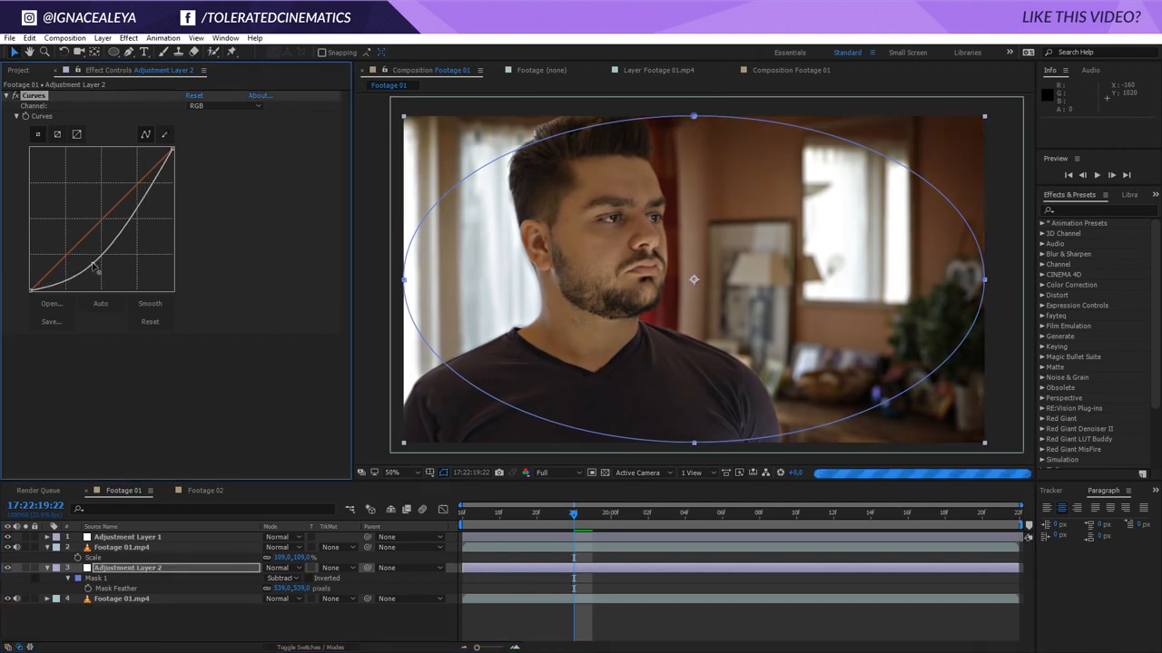
click(586, 620)
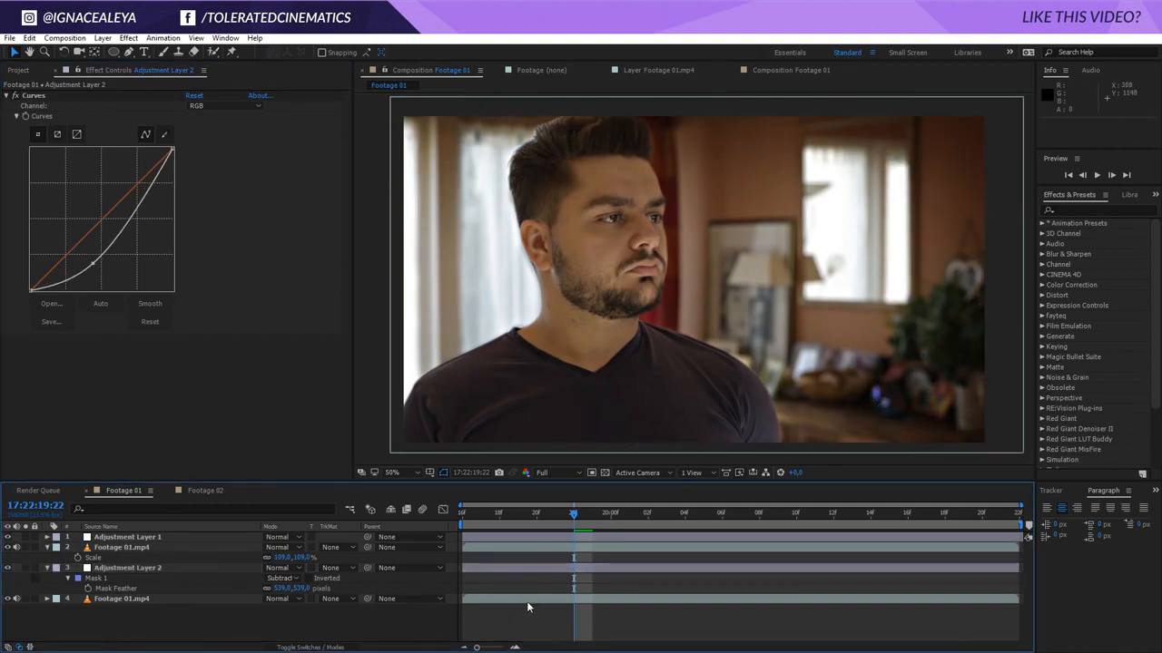
Step: Solo the background Footage 01.mp4 layer and compare it with Camera Lens Blur off and on, leaving the blur enabled
click(111, 589)
click(109, 600)
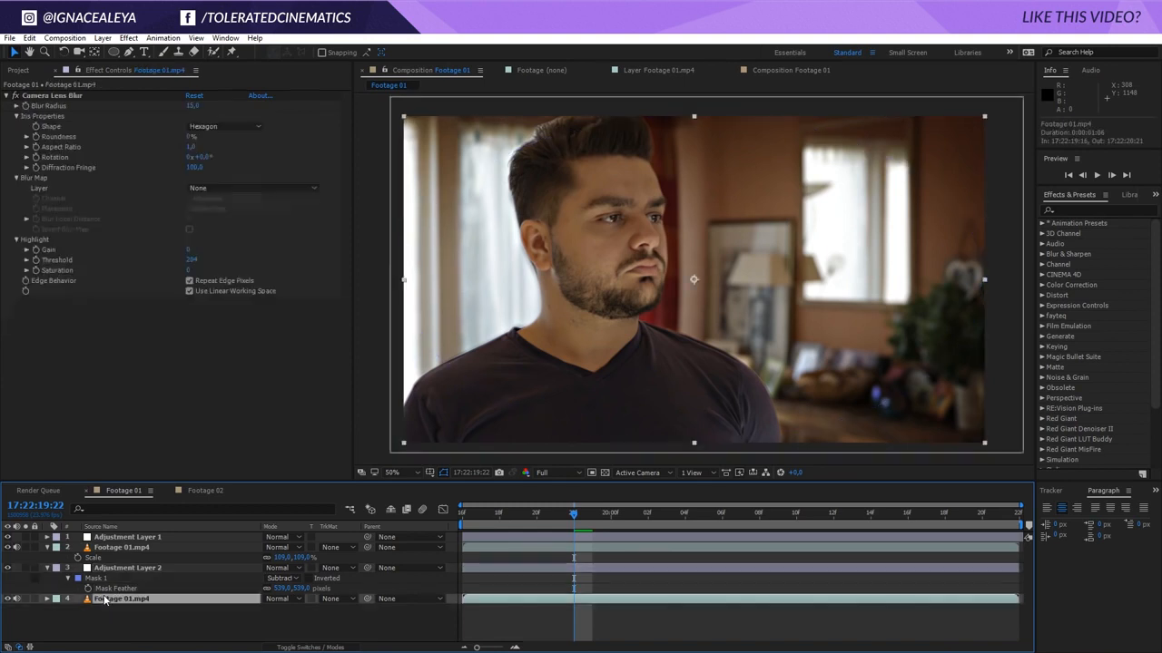
click(26, 599)
click(16, 102)
click(15, 96)
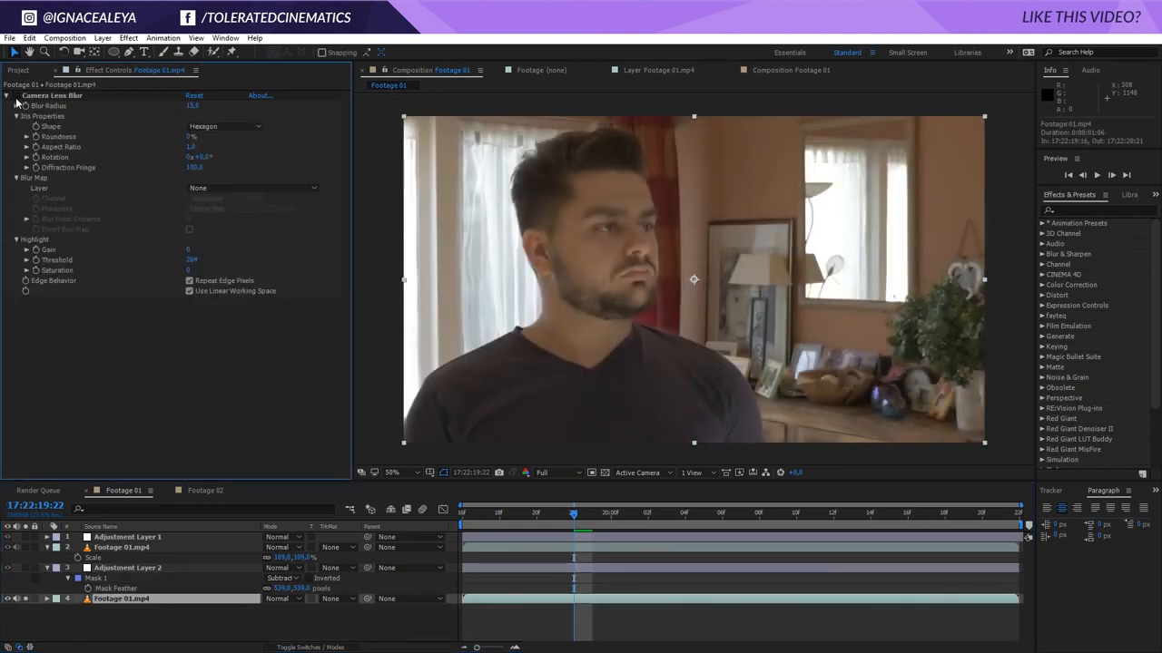
click(16, 96)
click(26, 599)
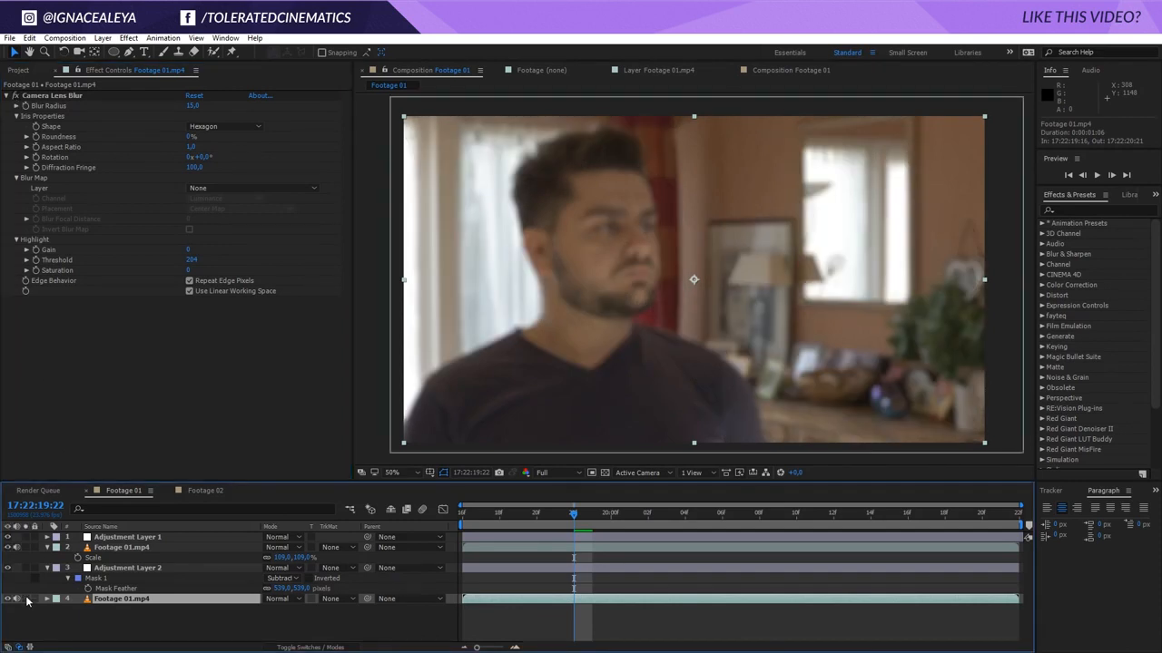